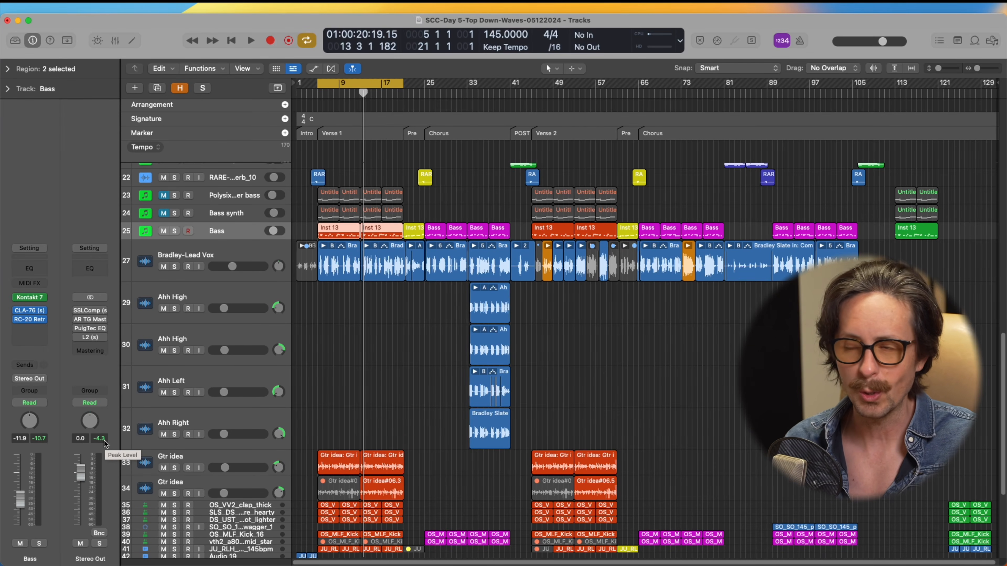
Open the SSLComp compressor on the Stereo Out channel and adjust its attack and release, with the ratio at 4:1
mouse_move(77, 313)
left_click(78, 310)
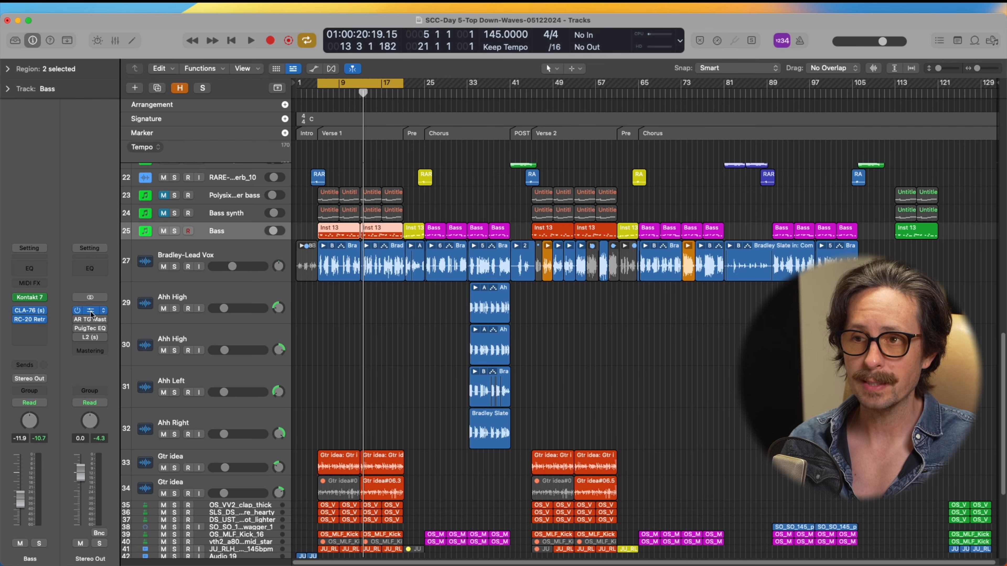
left_click(91, 314)
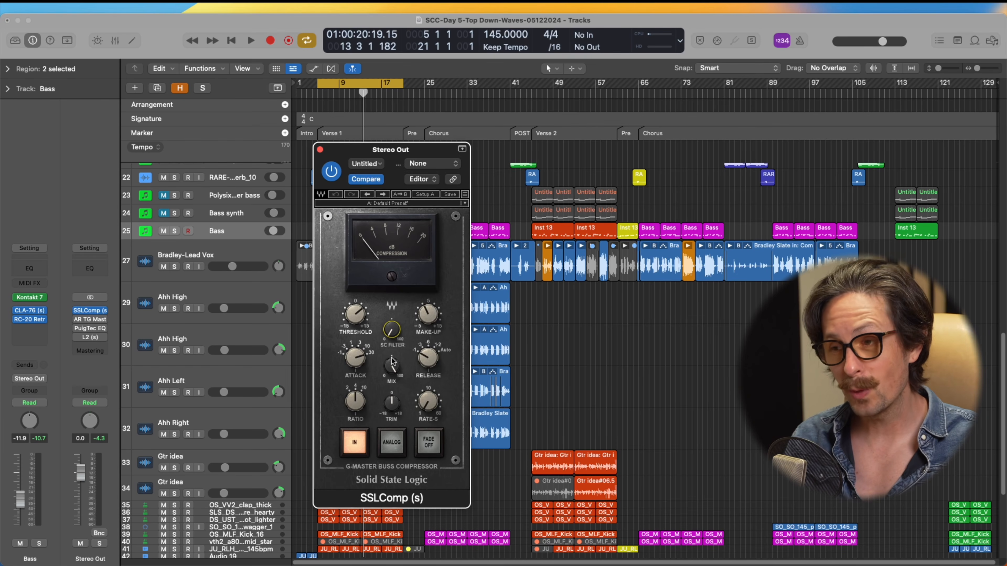
left_click_drag(389, 332, 510, 429)
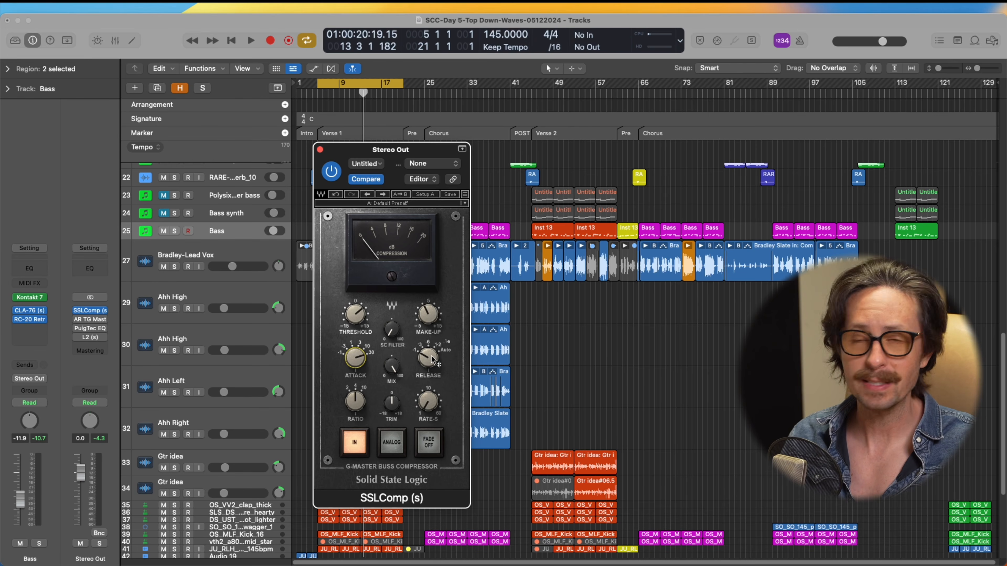
left_click_drag(432, 359, 421, 226)
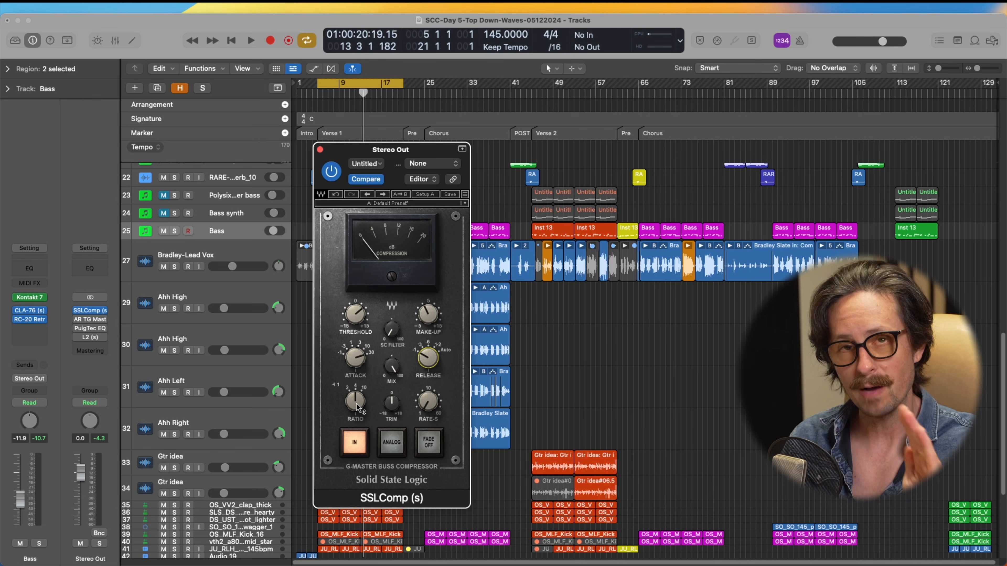
left_click_drag(358, 408, 423, 269)
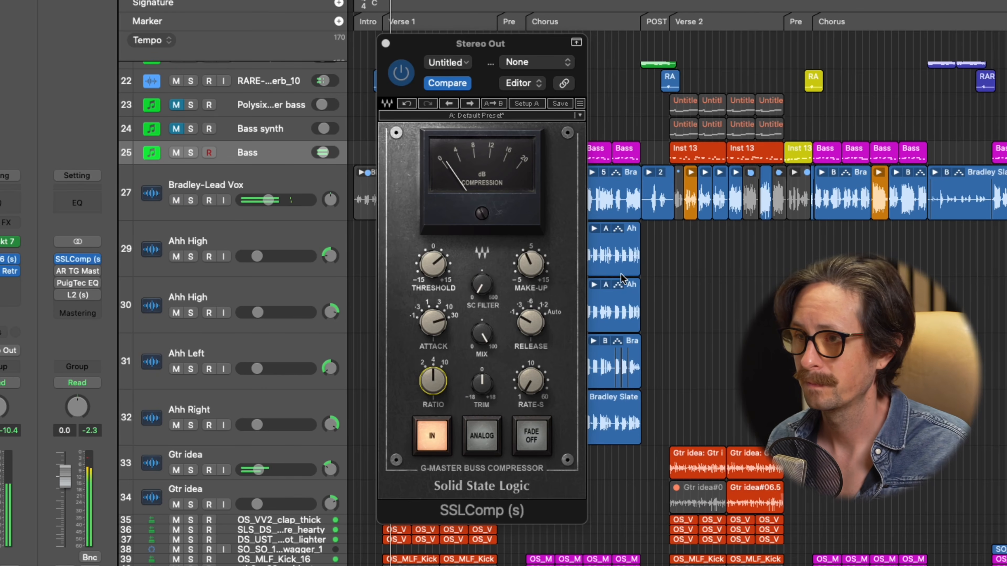
Compare the mix with the SSLComp bypassed and active, and fine-tune its threshold and release during playback
left_click(399, 81)
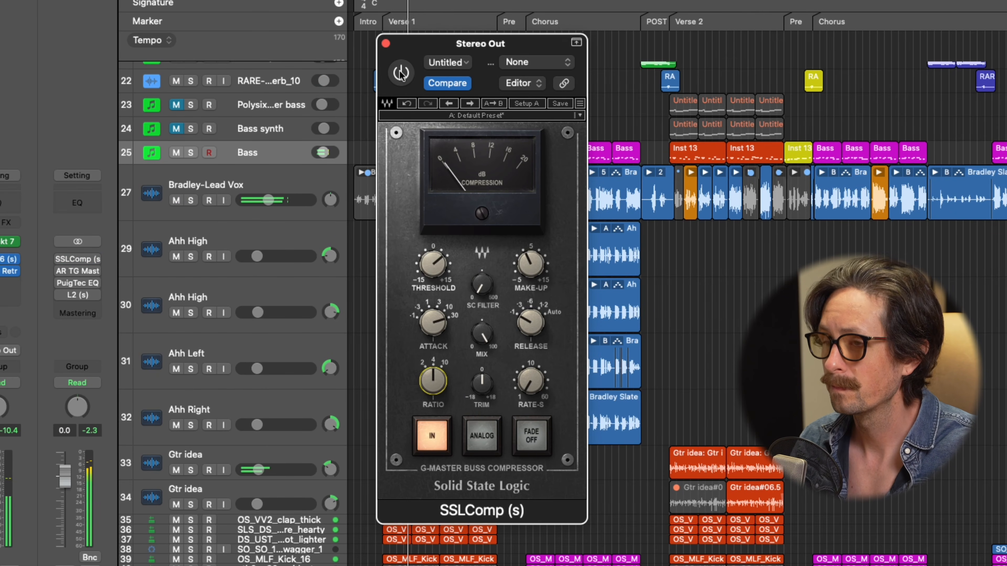
left_click(399, 77)
left_click_drag(433, 264, 457, 212)
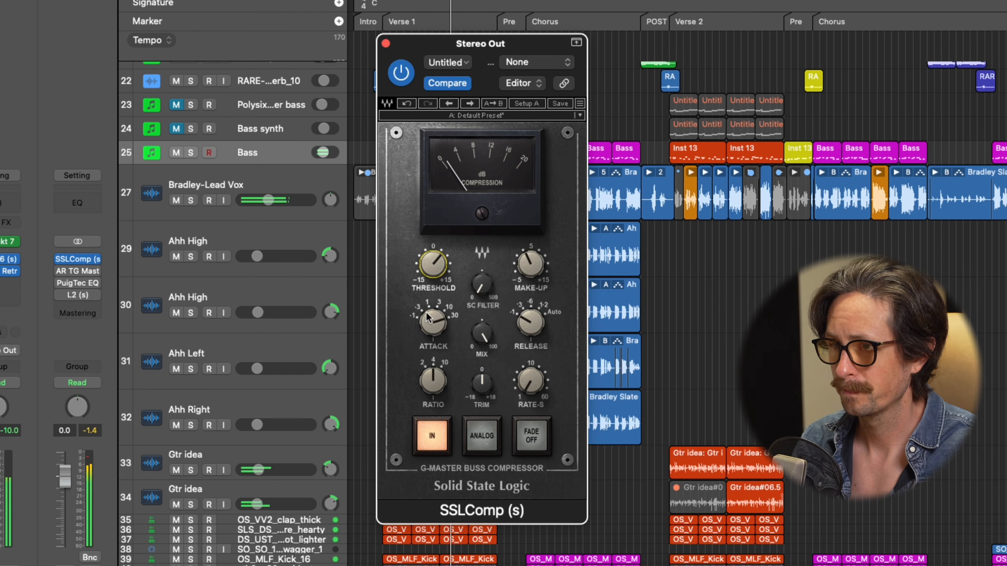
left_click(535, 307)
left_click_drag(535, 307, 535, 228)
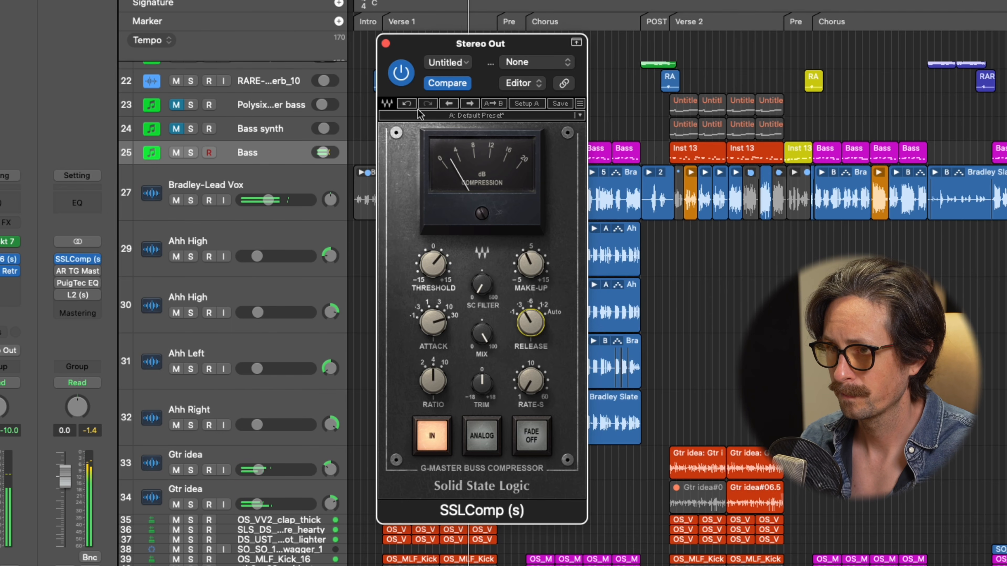
key("space")
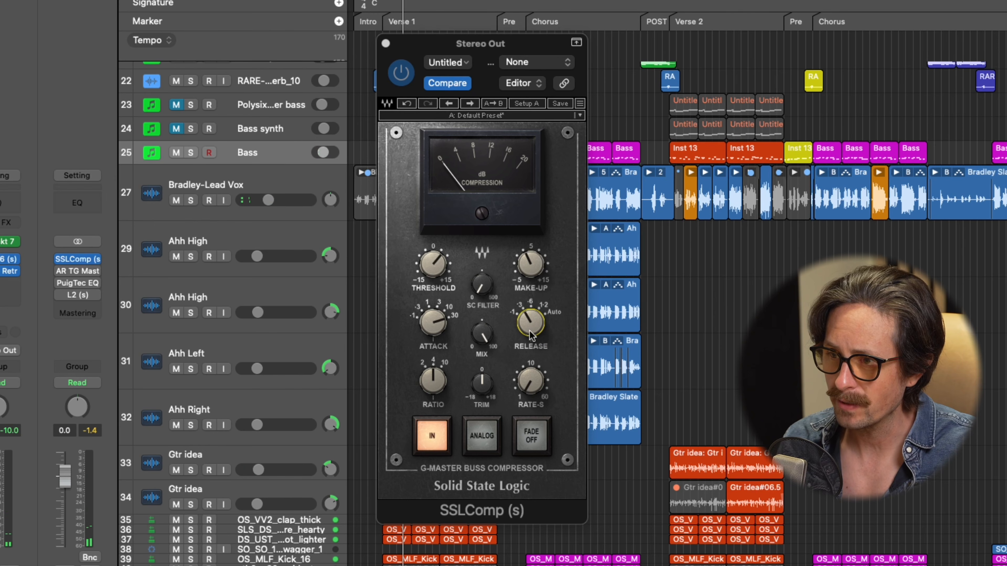
mouse_move(538, 330)
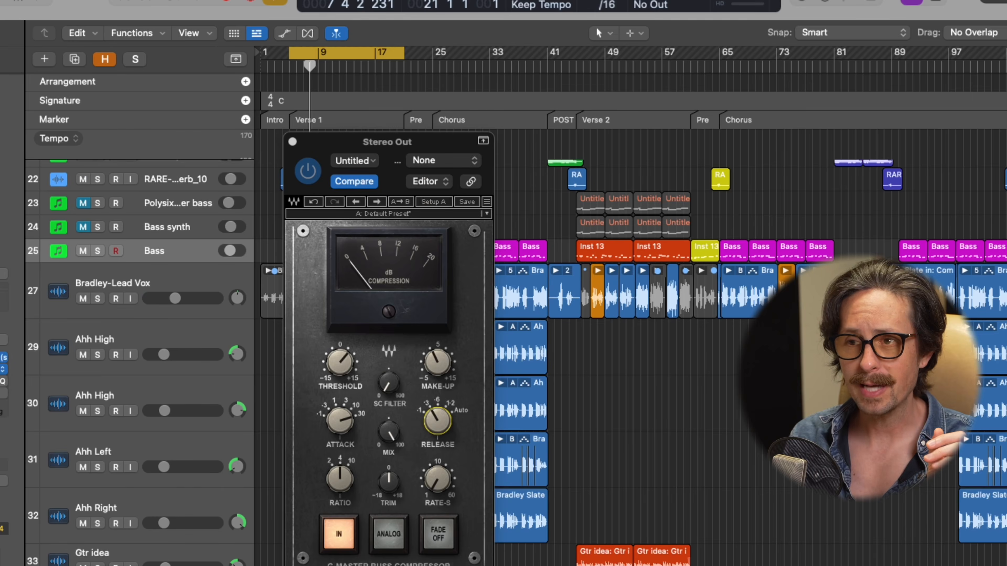
Open the AR TG Mastering plugin on the Stereo Out and load the Mix Buss Love factory preset
left_click(81, 272)
left_click_drag(682, 170, 518, 67)
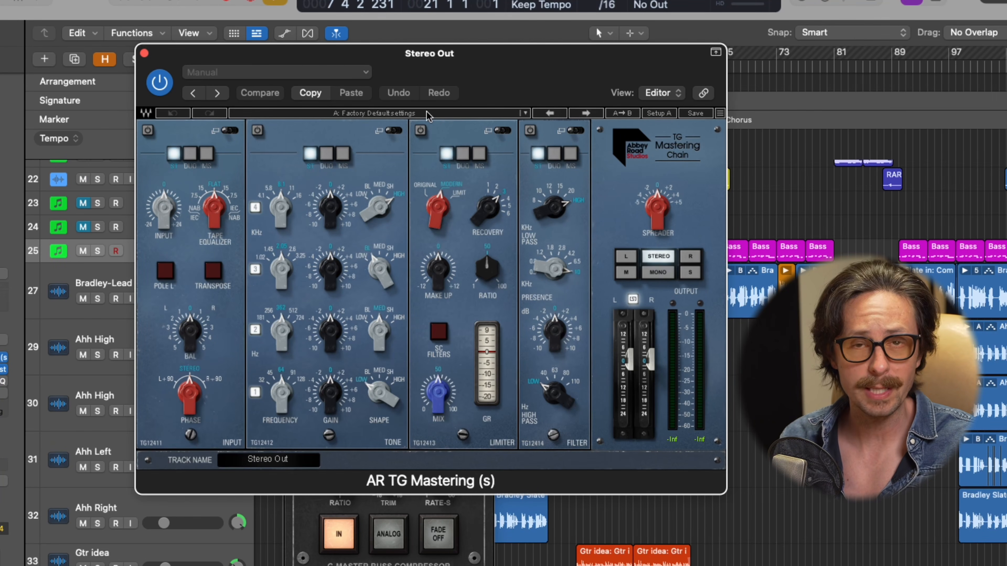
left_click(401, 114)
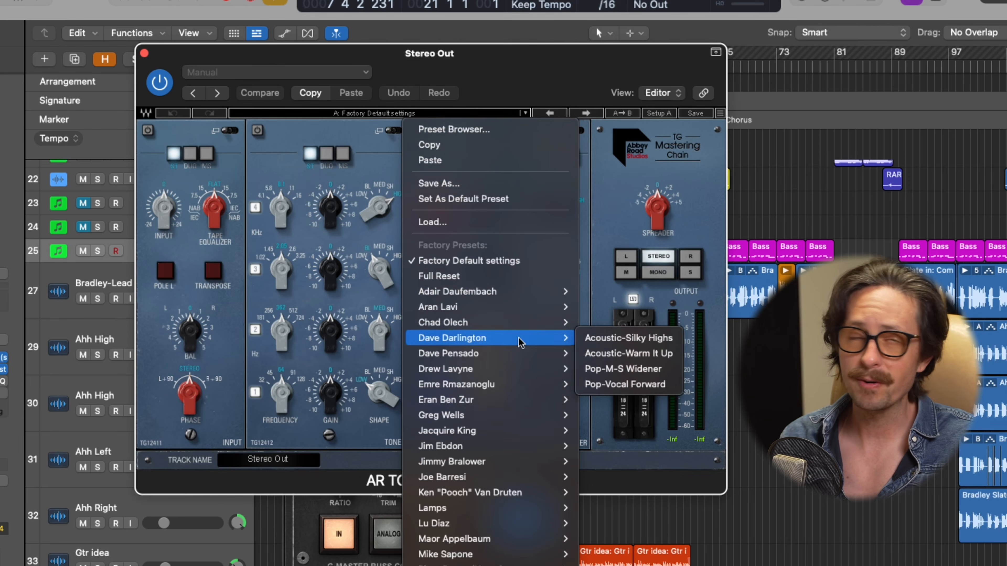
mouse_move(491, 437)
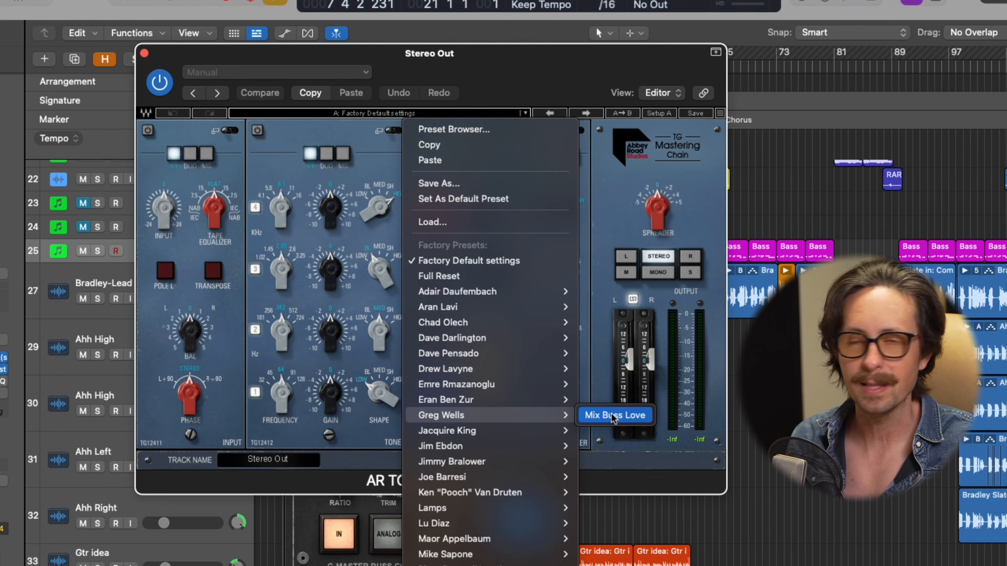
left_click(613, 417)
In the TG Tone section, set band 3's frequency to 1.45 kHz and adjust its gain while listening
left_click_drag(340, 336, 331, 311)
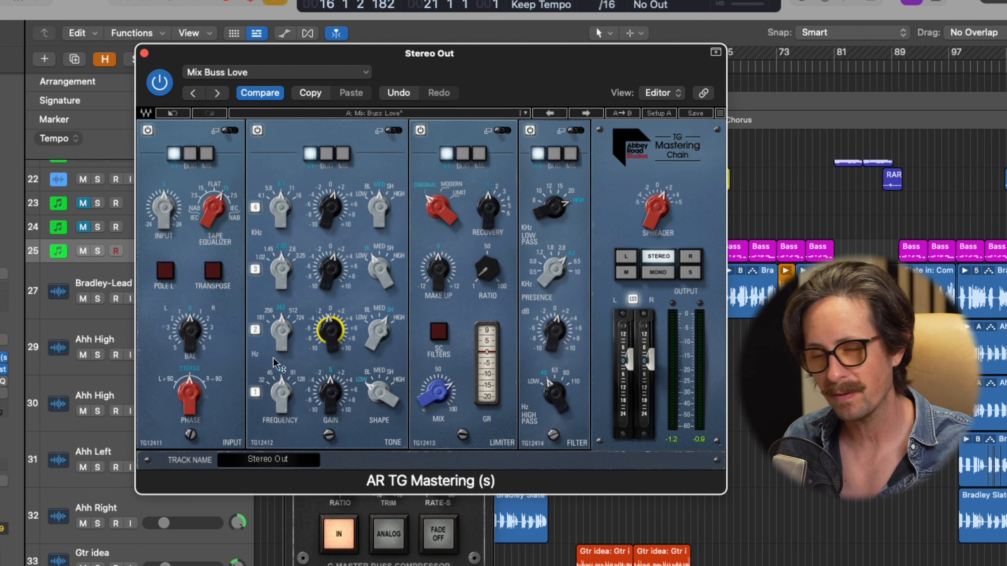
left_click_drag(336, 335, 337, 335)
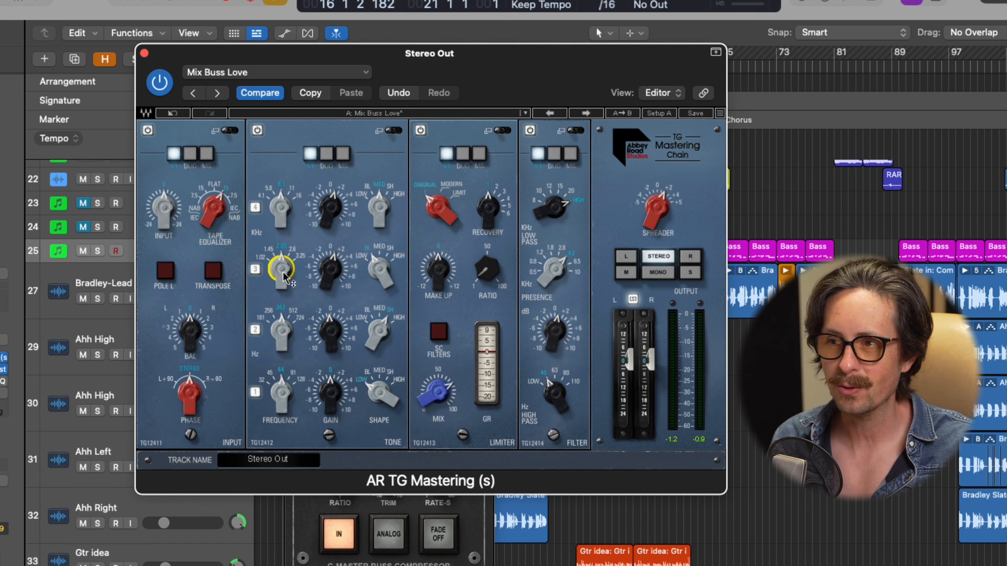
left_click_drag(283, 272, 295, 326)
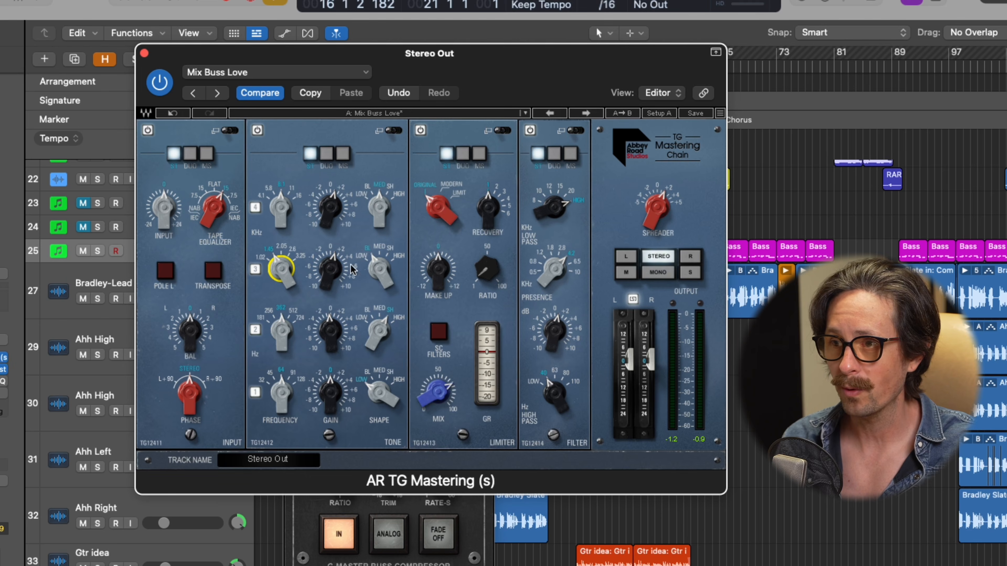
left_click(1003, 158)
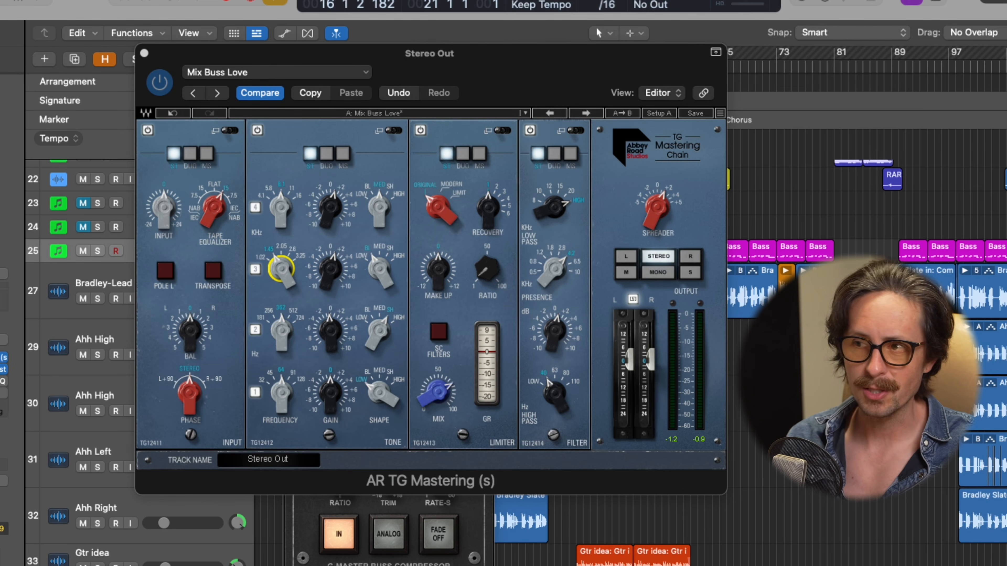
left_click_drag(329, 268, 344, 310)
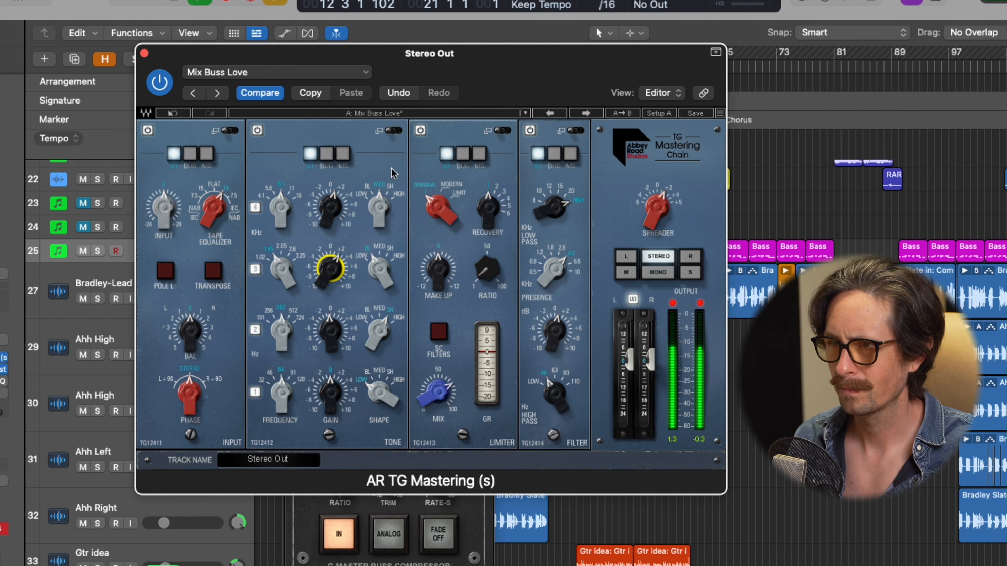
Compare the mix with the TG Mastering plugin bypassed and active, and set the limiter ratio to about 8.6
left_click(161, 83)
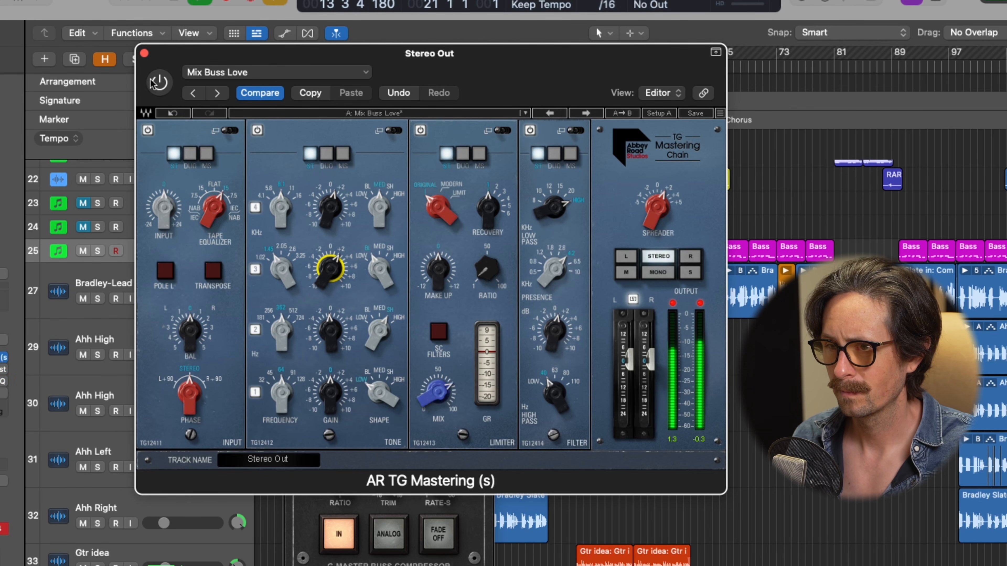
left_click(160, 83)
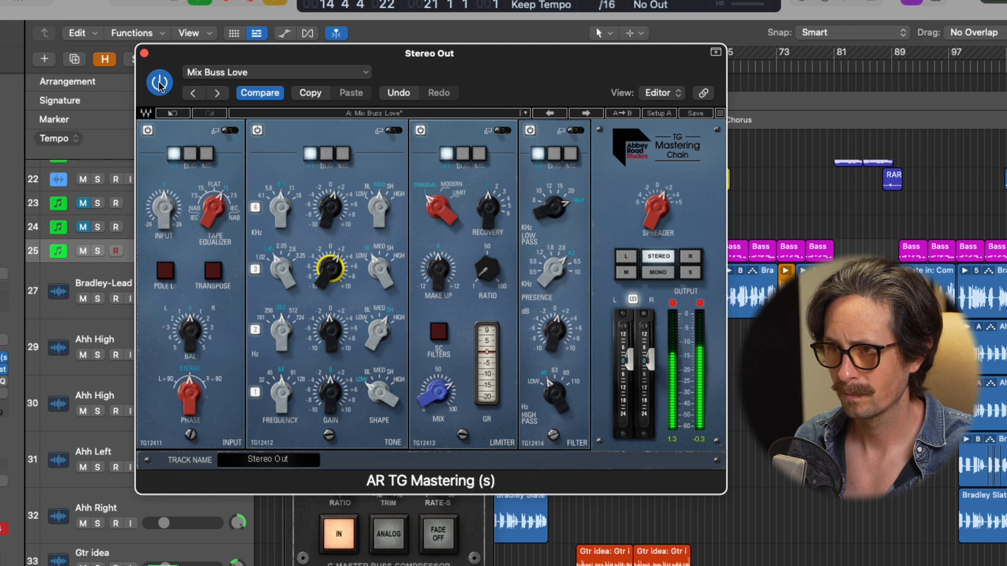
key("space")
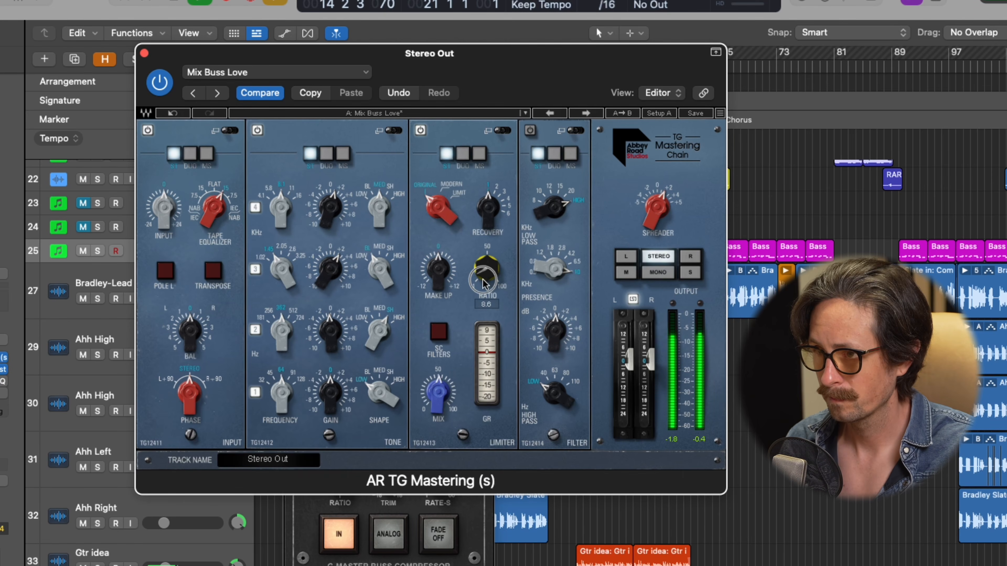
left_click_drag(483, 277, 483, 281)
key("space")
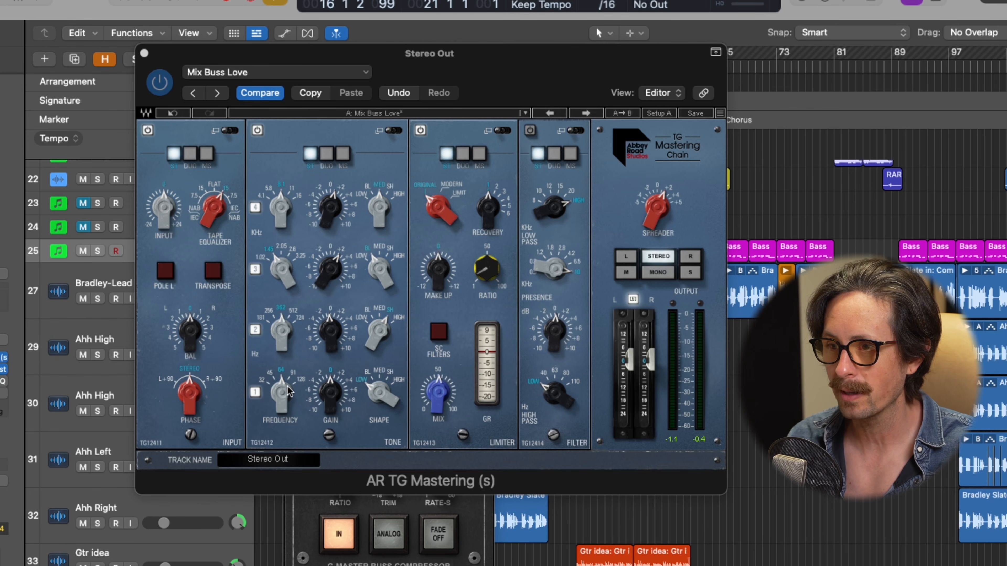
Set the TG Tone section's band 1 frequency to 45 Hz and adjust its gain during playback
left_click_drag(283, 394, 281, 427)
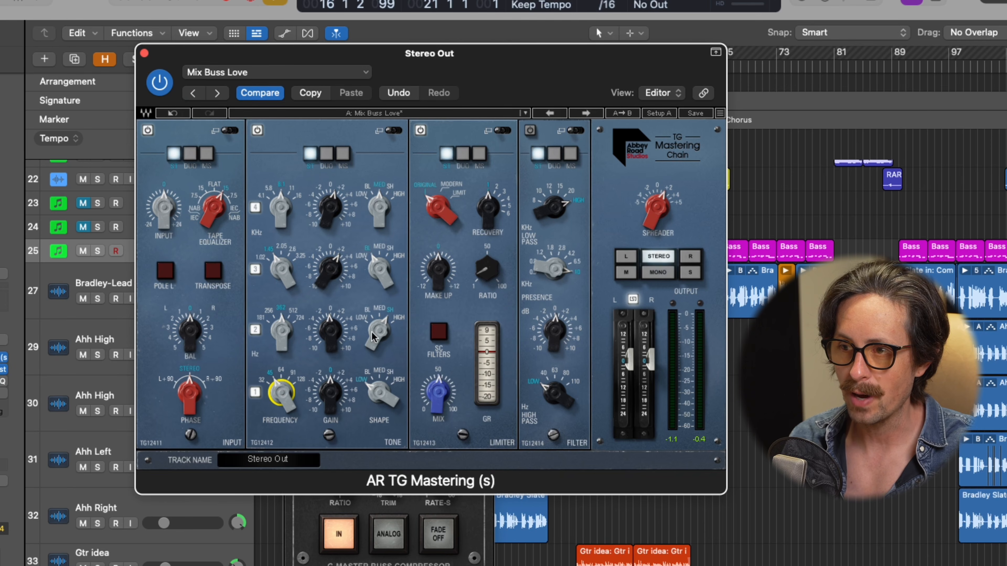
left_click(966, 129)
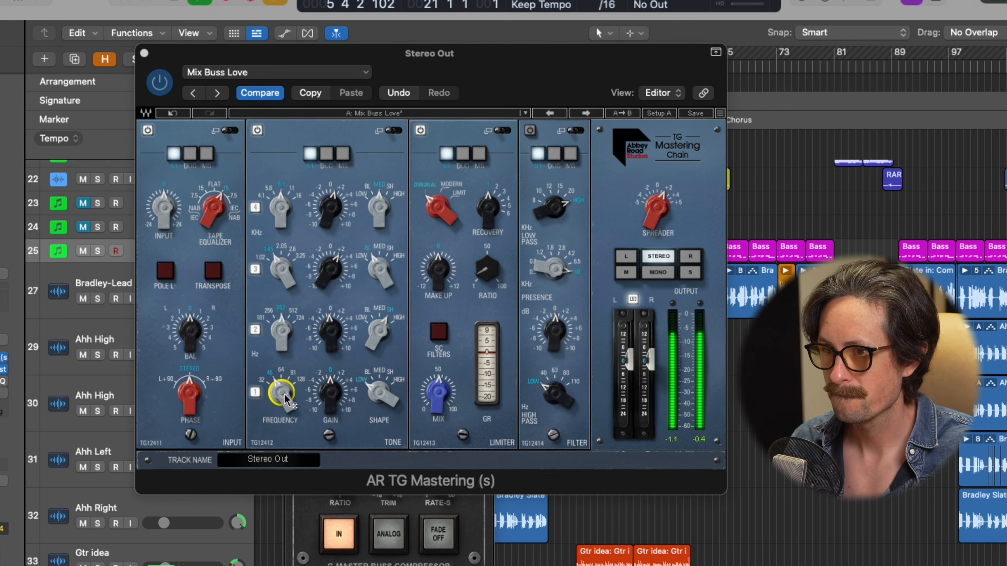
mouse_move(336, 393)
left_mouse_down()
mouse_move(336, 328)
mouse_move(336, 393)
left_mouse_up()
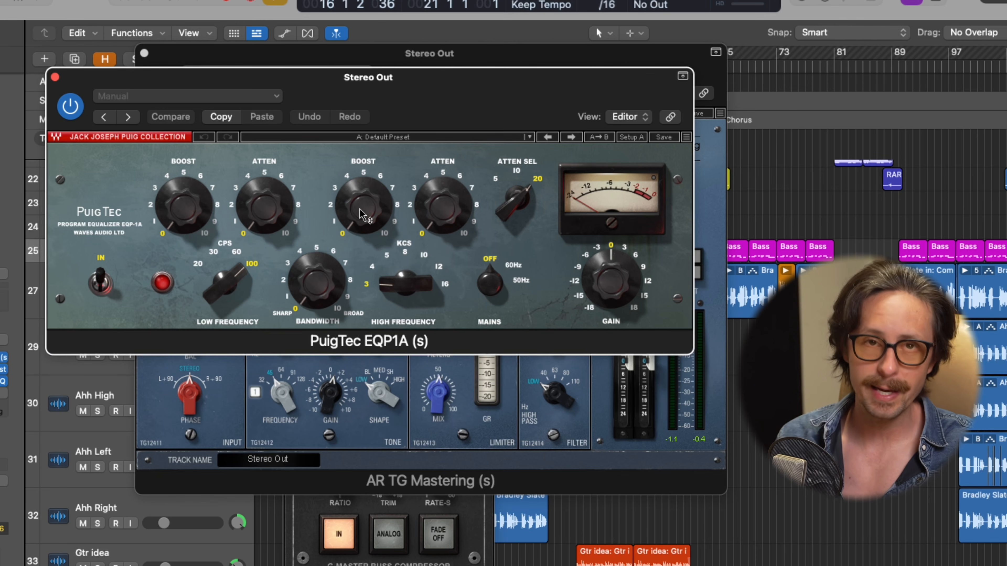
On the PuigTec EQP1A, set the bandwidth fully broad and boost the 12 kcs high frequency by about 4.8
left_click_drag(329, 283, 330, 250)
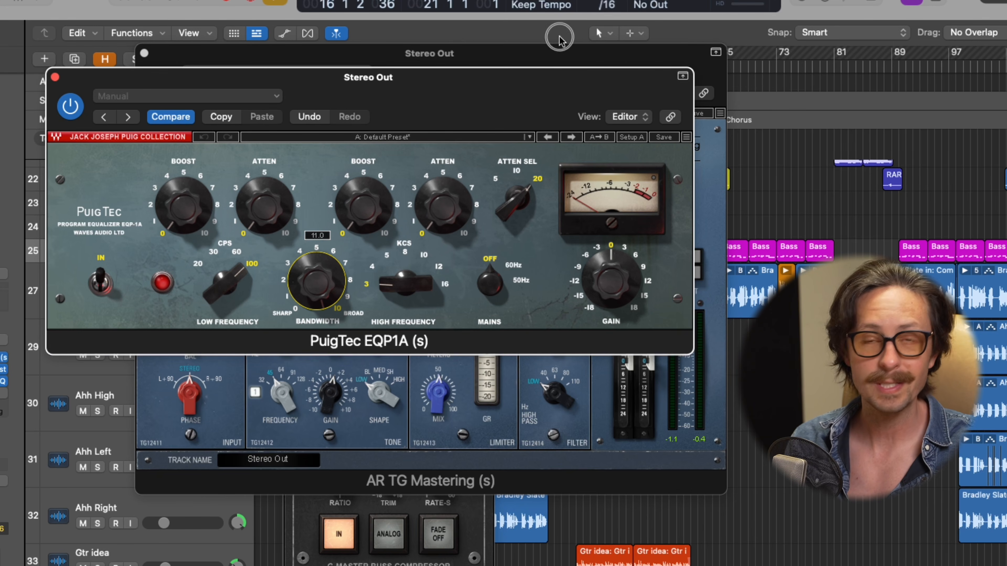
mouse_move(427, 192)
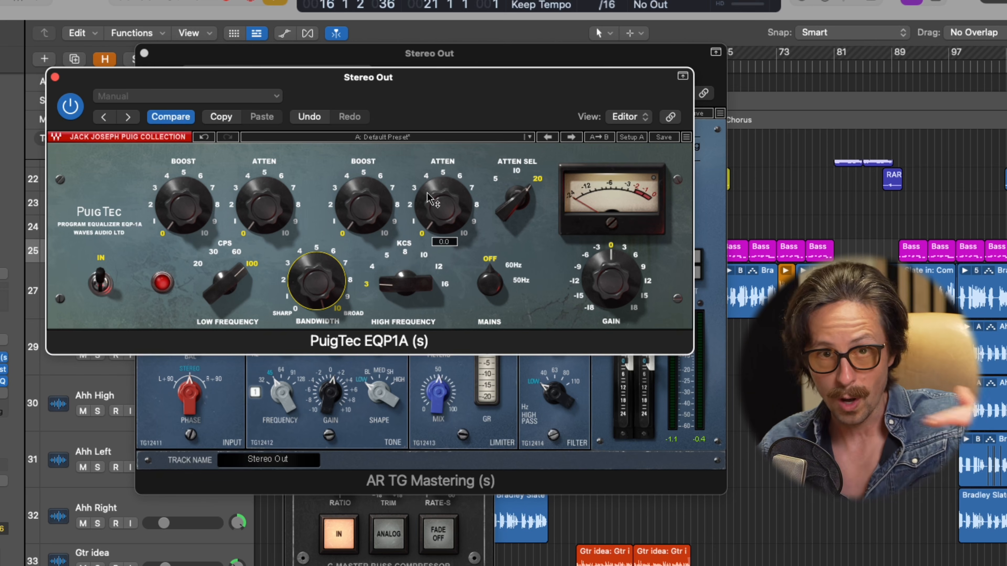
left_click_drag(369, 214, 351, 40)
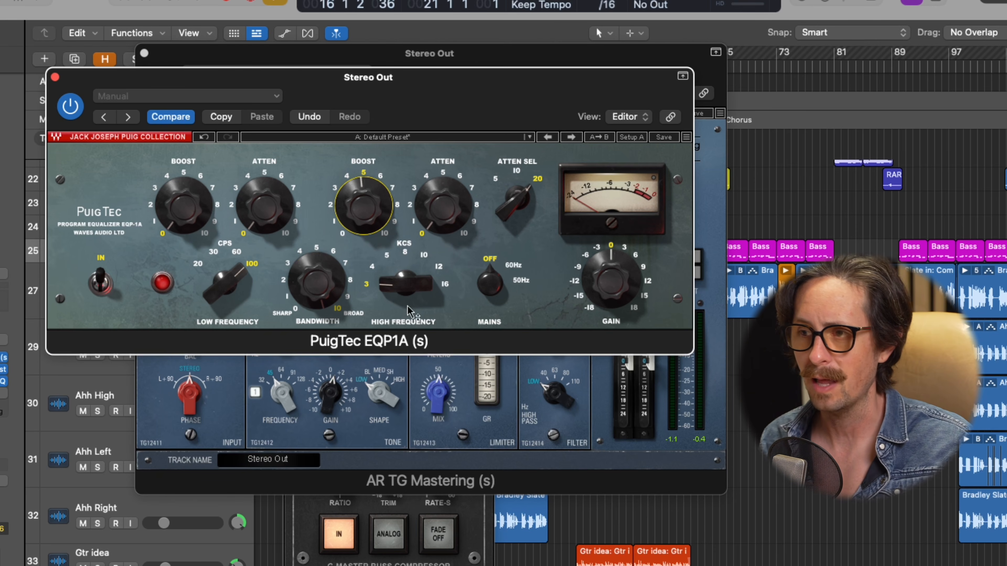
left_click_drag(406, 282, 407, 93)
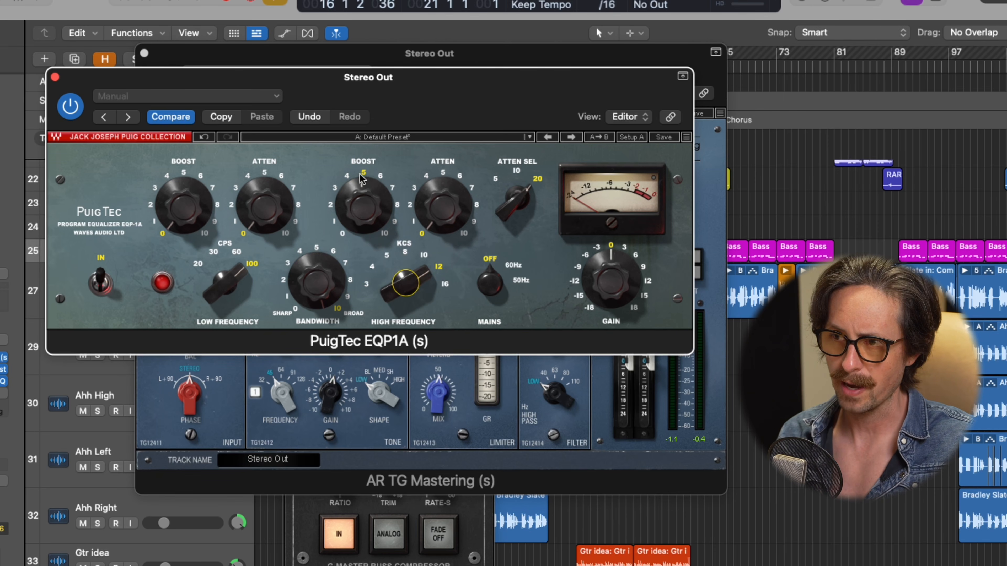
Raise the PuigTec's high-frequency boost to about 5.9 during playback and compare the EQ bypassed and active
left_click(373, 213)
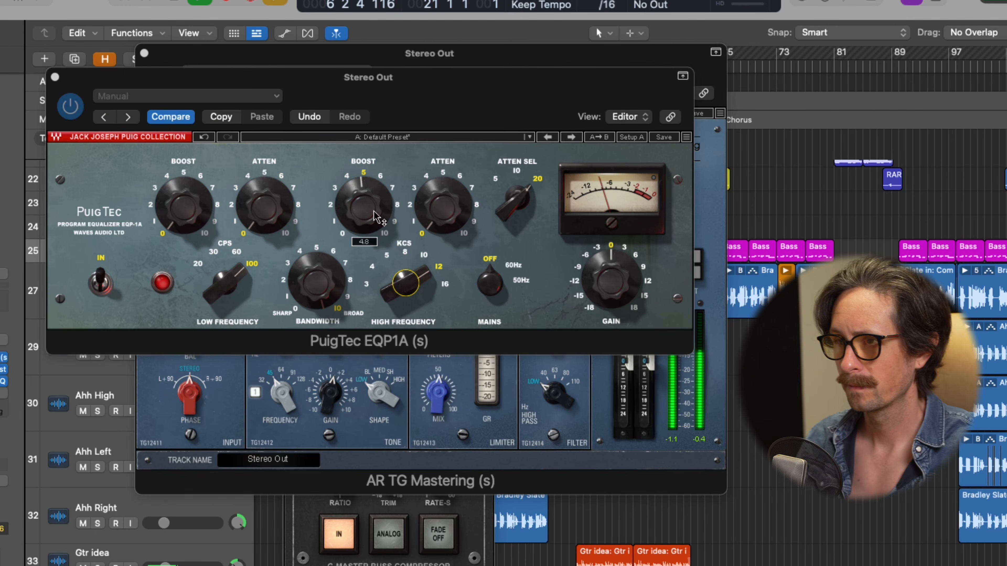
left_click_drag(373, 212, 348, 178)
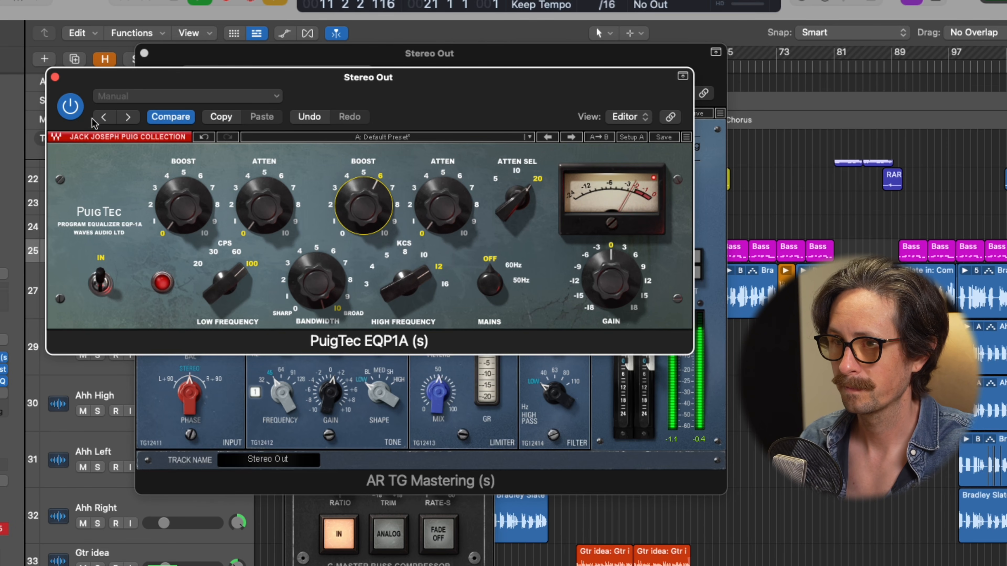
left_click(67, 110)
left_click(68, 111)
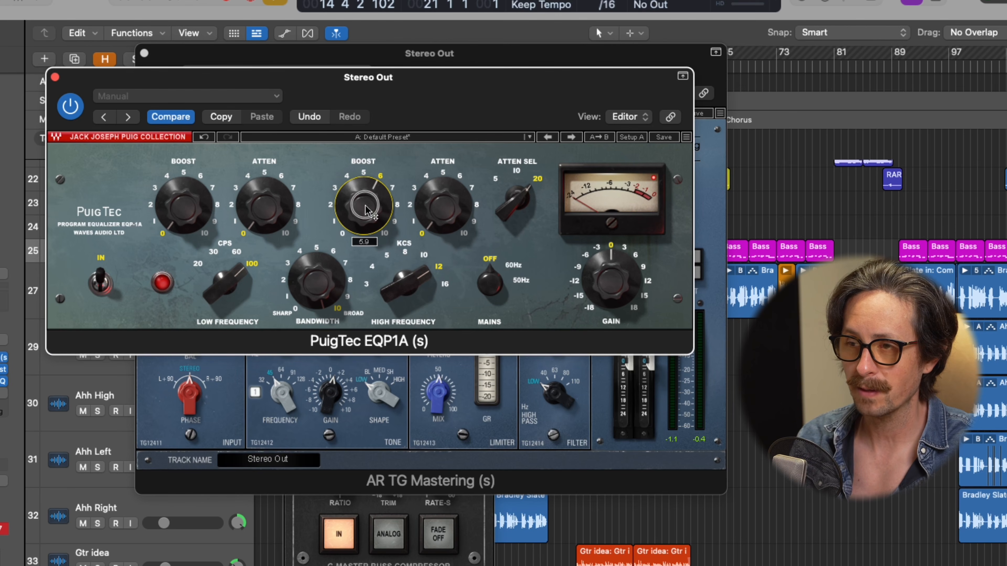
Turn the PuigTec's high-frequency boost down to 0 and compare the mix with the EQ bypassed and active
left_click_drag(361, 195, 361, 380)
left_click(826, 86)
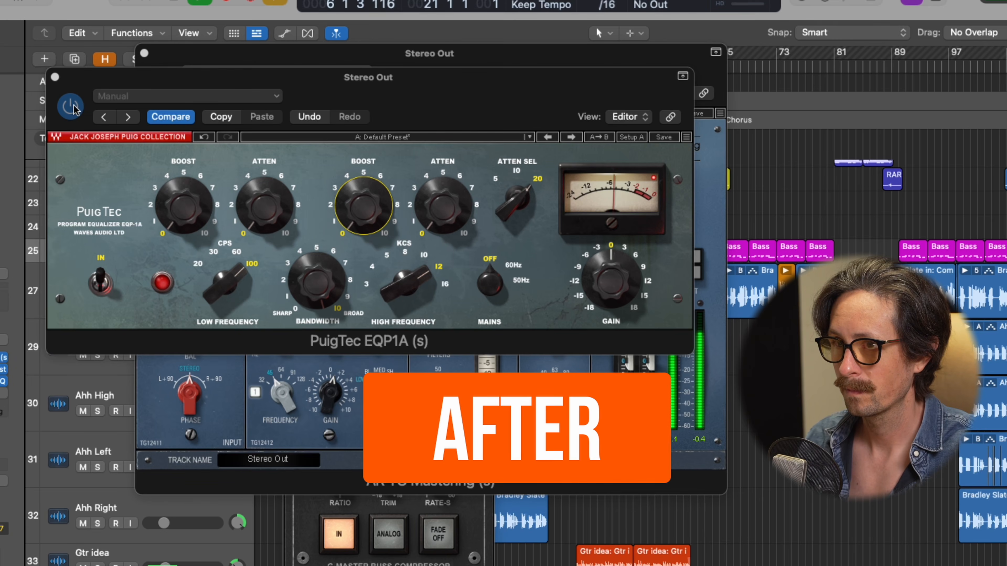
left_click(71, 106)
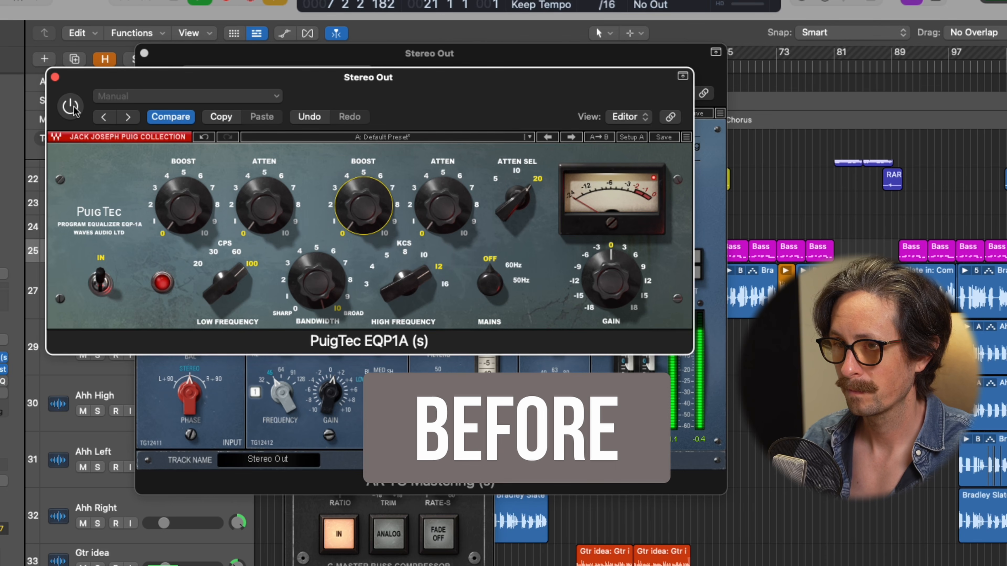
left_click(71, 106)
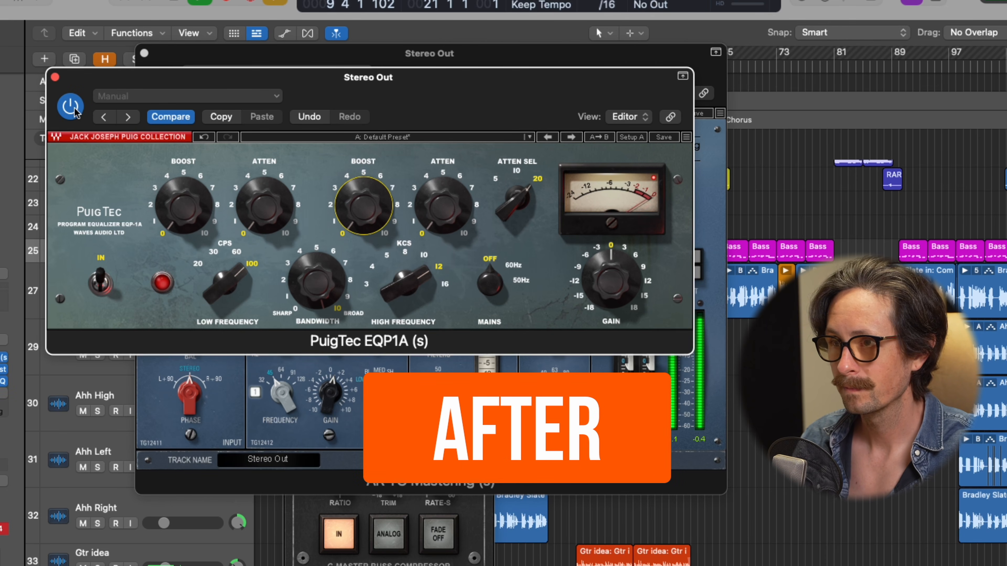
Bypass and re-enable the PuigTec EQ during playback to compare the mix once more
left_click(75, 110)
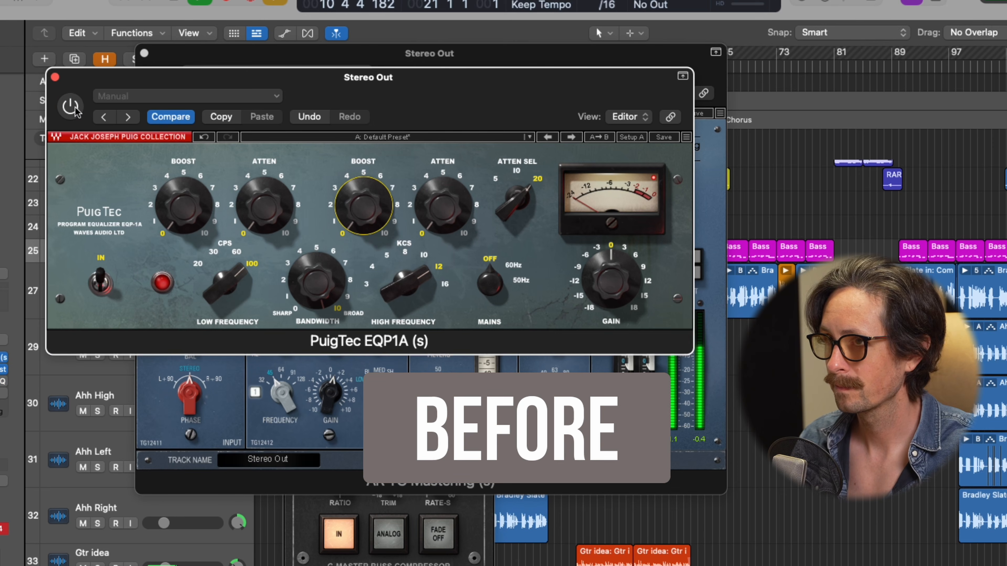
left_click(71, 107)
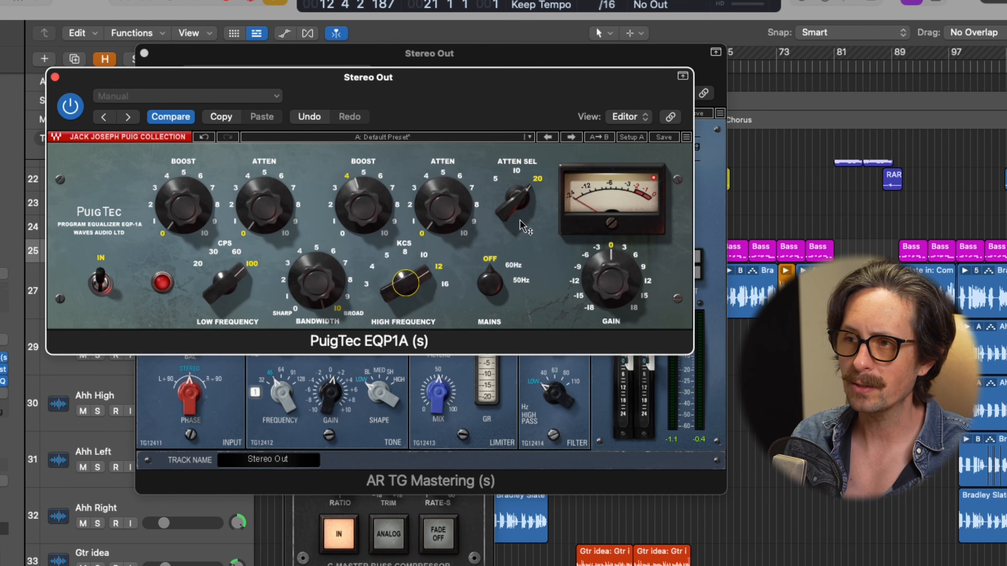
Try the PuigTec's high-frequency attenuation with the selector at 5, and return the selector to 20 and the attenuation to 0
left_click_drag(522, 221, 527, 348)
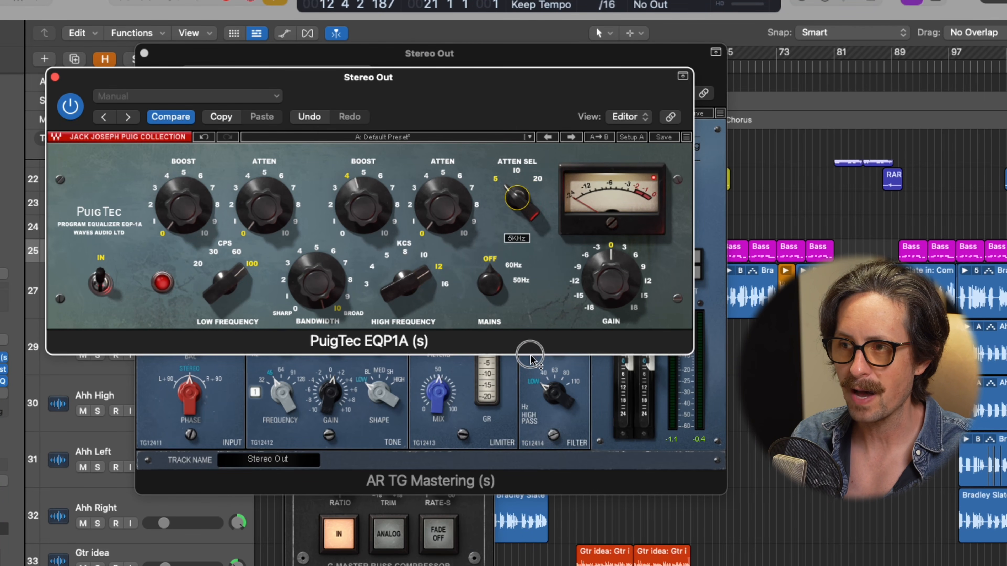
left_click_drag(442, 204, 572, 460)
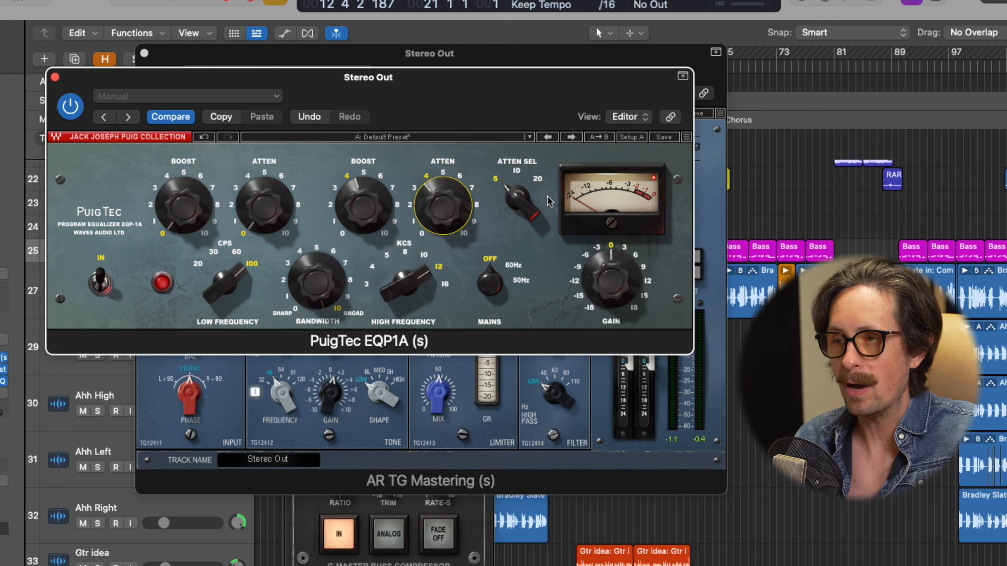
left_click_drag(528, 214, 537, 326)
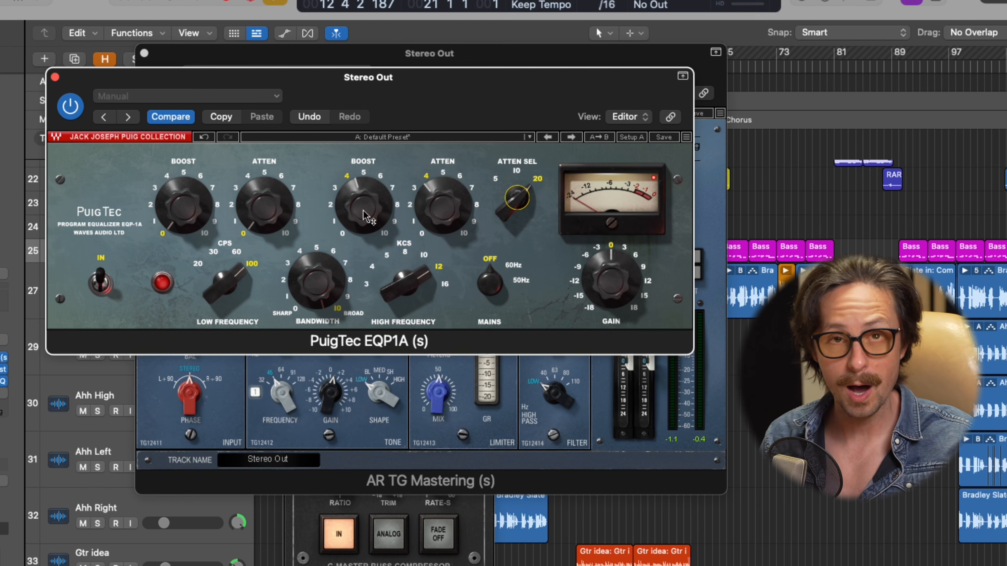
left_click_drag(441, 210, 419, 424)
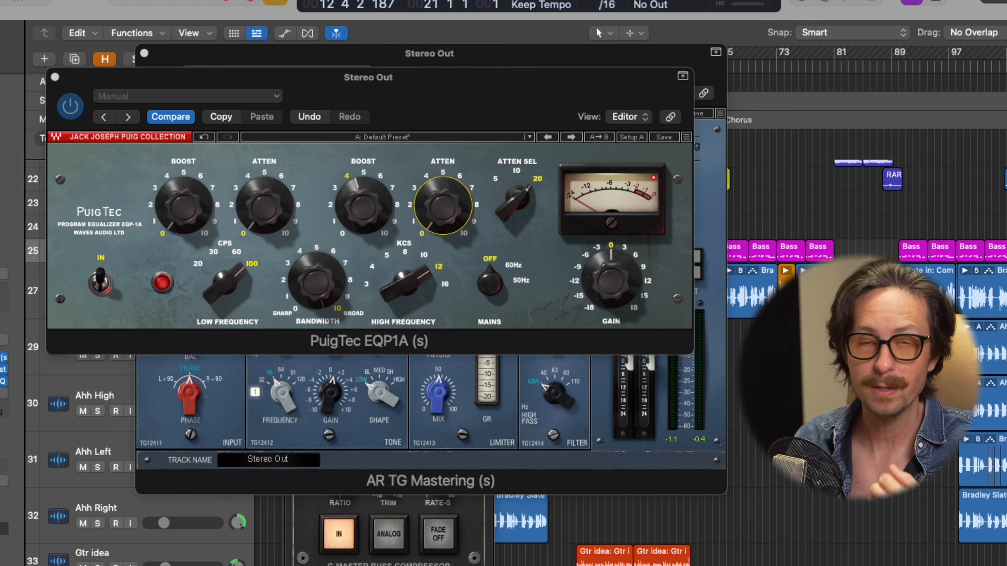
Audition up to about 6.4 of high-frequency attenuation at the 20 setting during playback, and return the attenuation to 0
left_click_drag(447, 198, 447, 153)
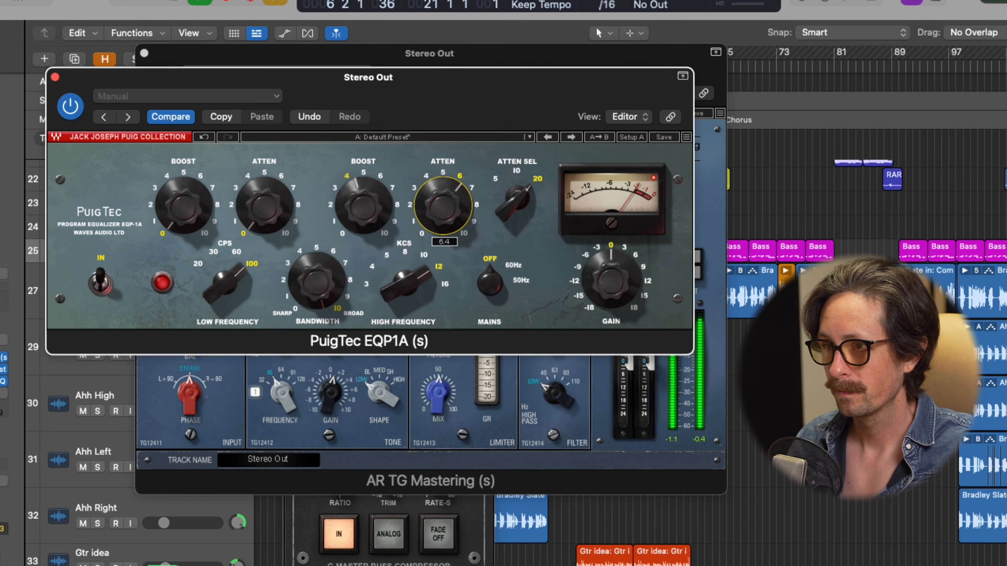
left_click_drag(414, 36, 415, 95)
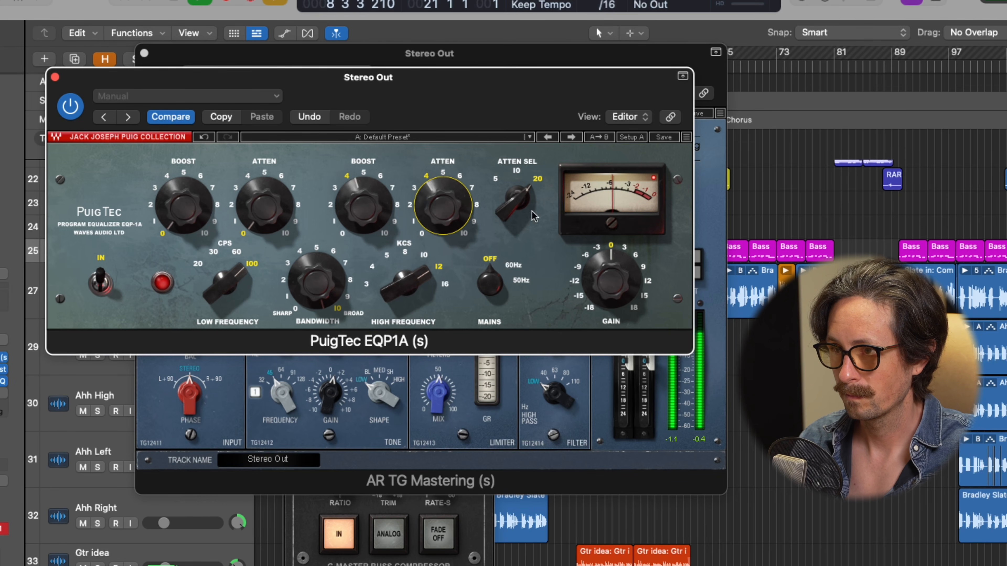
left_click_drag(515, 198, 535, 154)
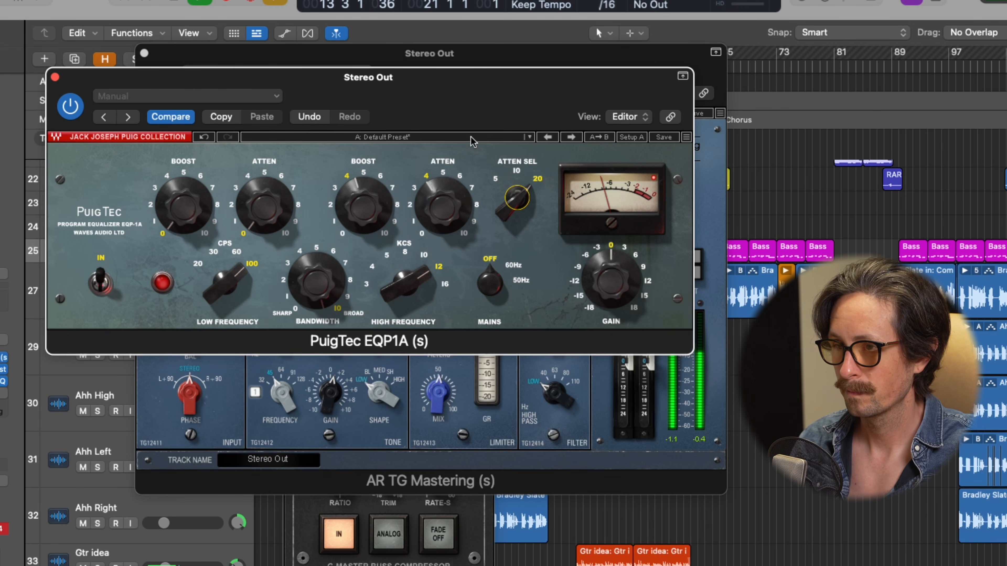
left_click(442, 528)
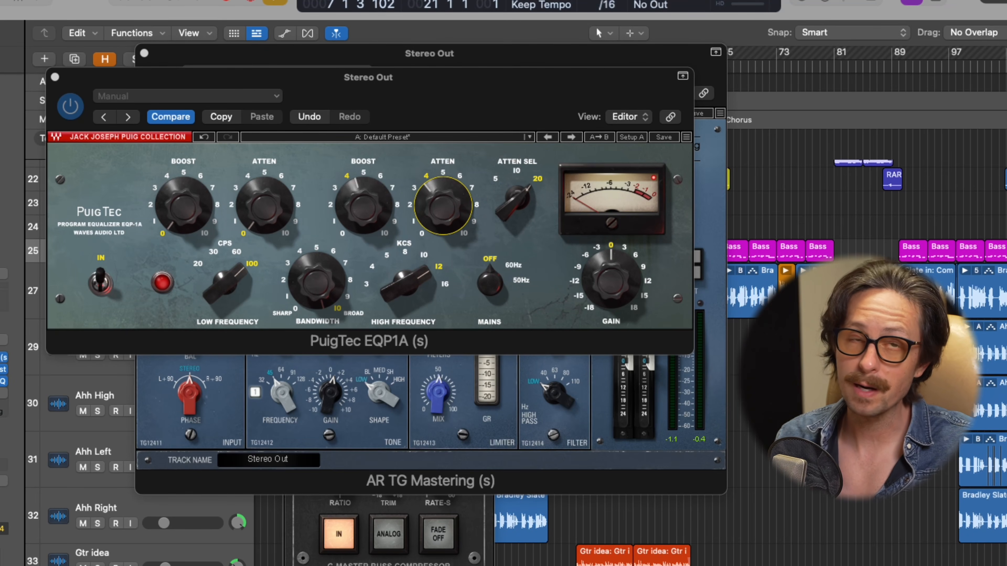
left_click_drag(437, 204, 480, 564)
Try a low-frequency boost of about 3 with an attenuation of 2 at 100 CPS, and turn both back down
mouse_move(202, 204)
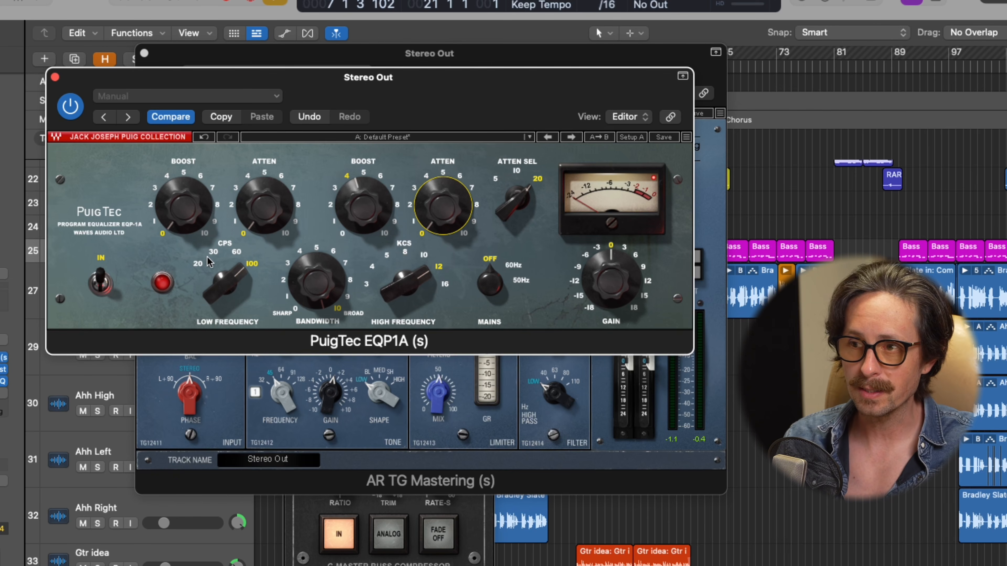
left_click_drag(230, 309, 286, 391)
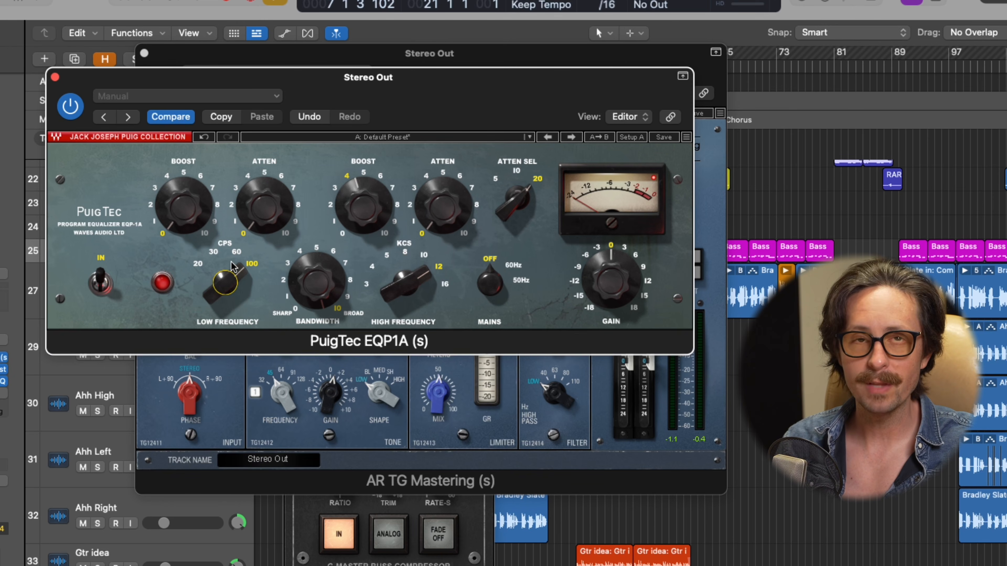
left_click_drag(184, 207, 178, 79)
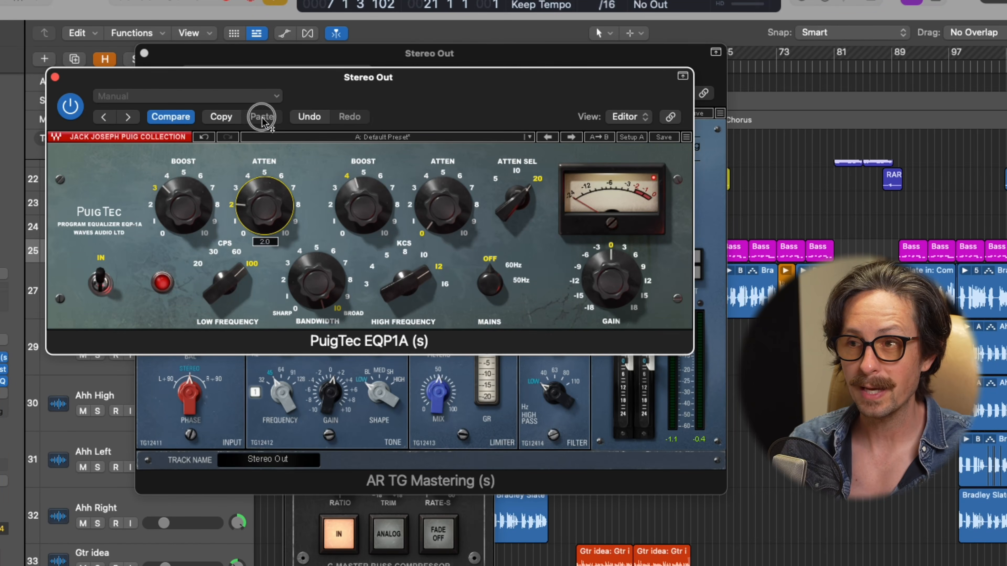
left_click(262, 116)
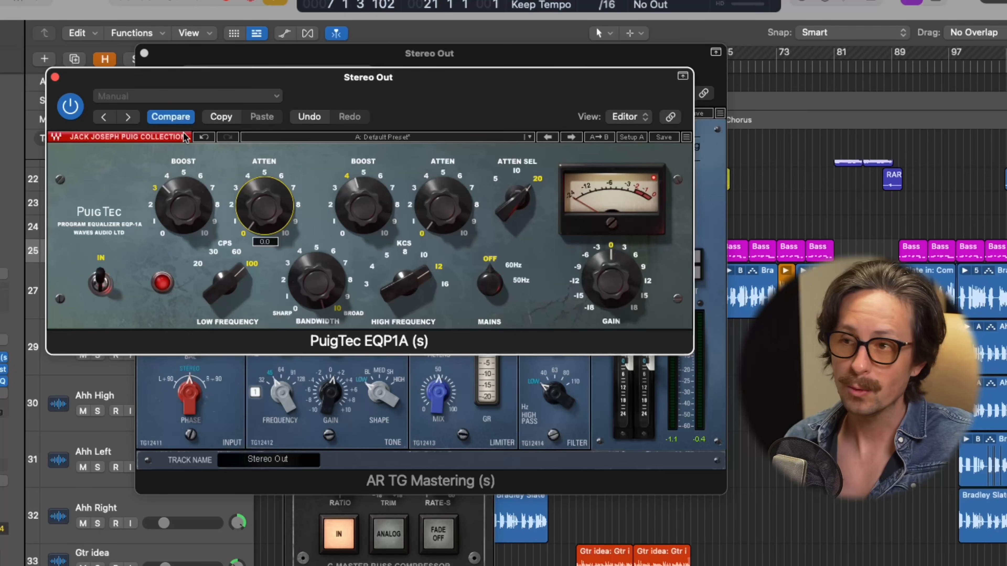
left_click_drag(190, 193, 195, 496)
Raise the PuigTec's low-frequency boost to about 3.5 and attenuation to about 2.6 during playback, comparing the EQ bypassed and active
left_click_drag(183, 204, 146, 81)
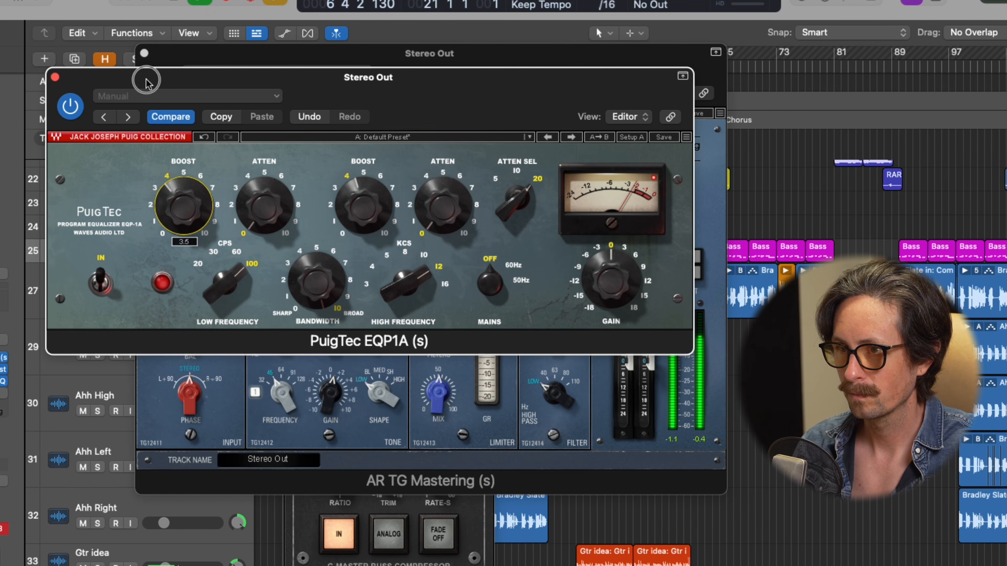
left_click_drag(262, 190, 254, 117)
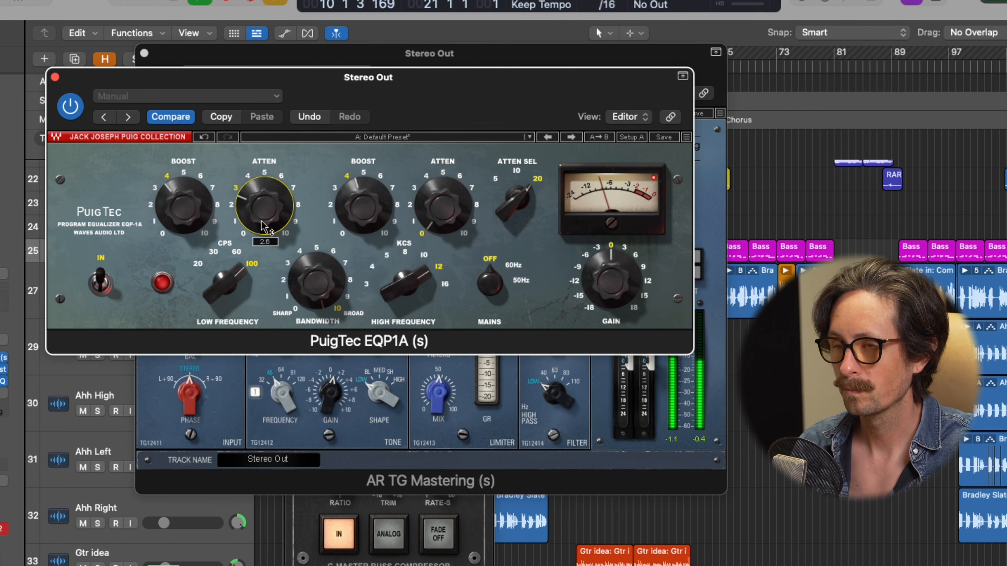
left_click(78, 113)
left_click(71, 107)
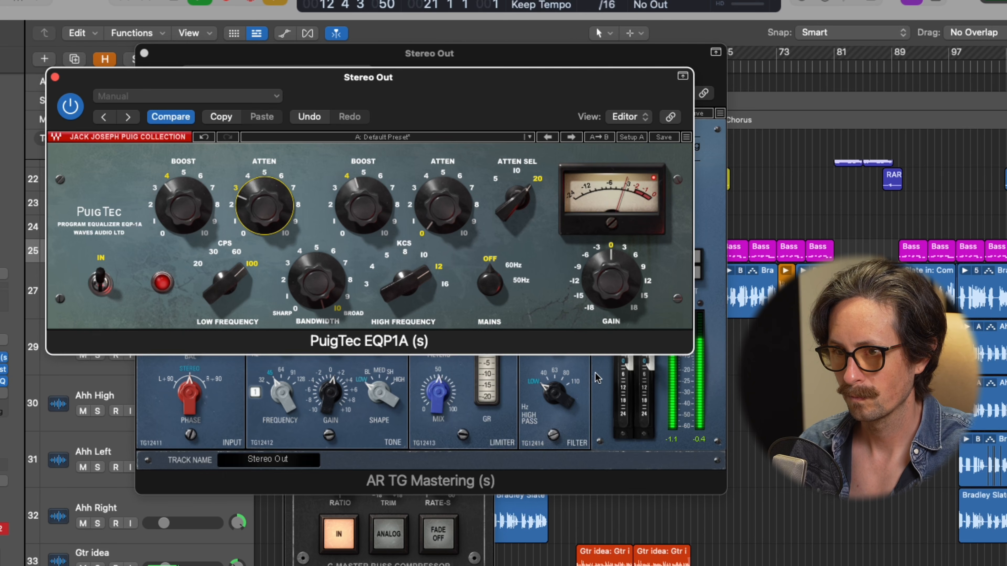
Trim the PuigTec's output gain slightly below 0 during playback
left_click_drag(610, 281, 611, 294)
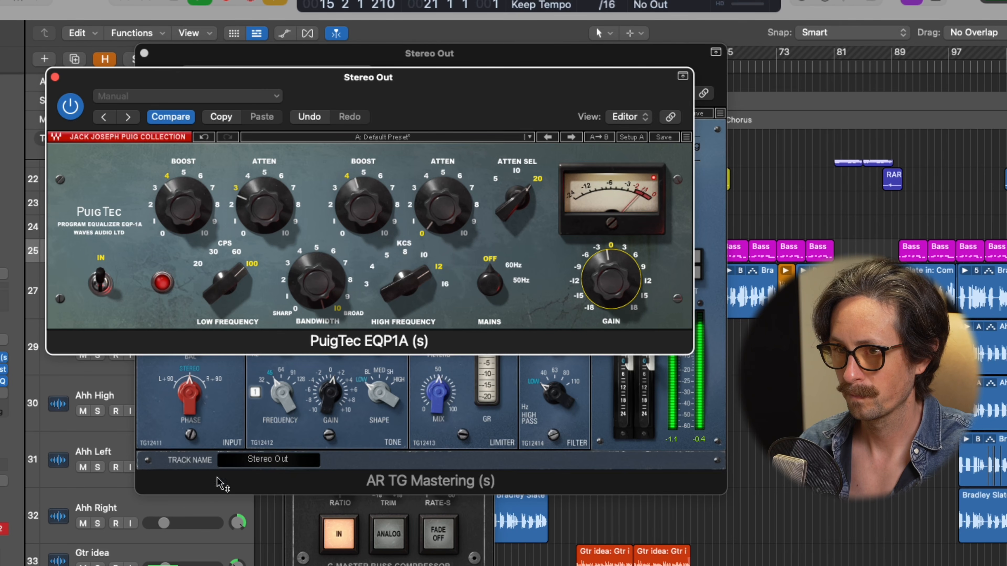
left_click(1, 532)
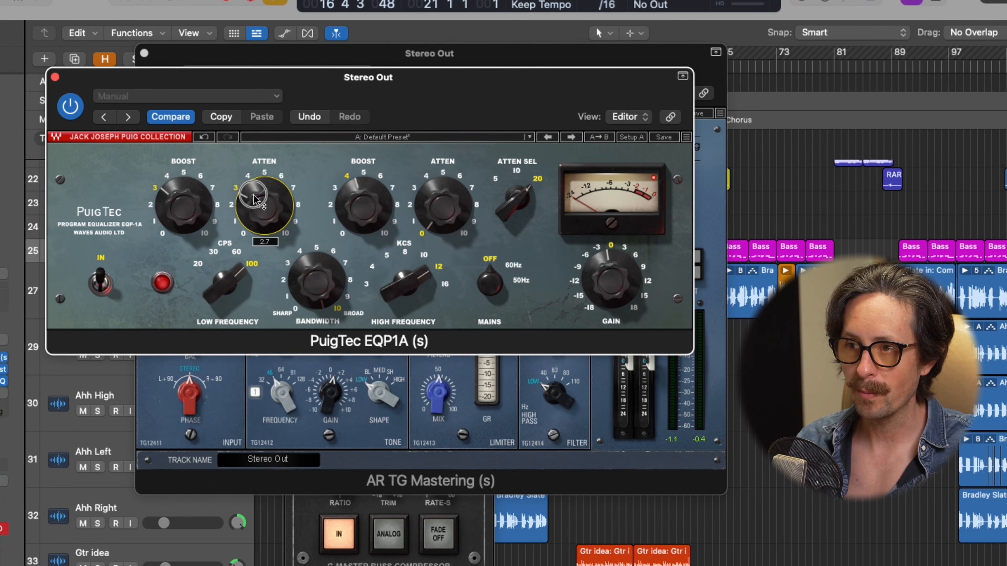
Open the L2 Ultramaximizer on the Stereo Out and set its output ceiling to -0.5 and threshold to -5.0
left_click(1, 393)
left_click(2, 393)
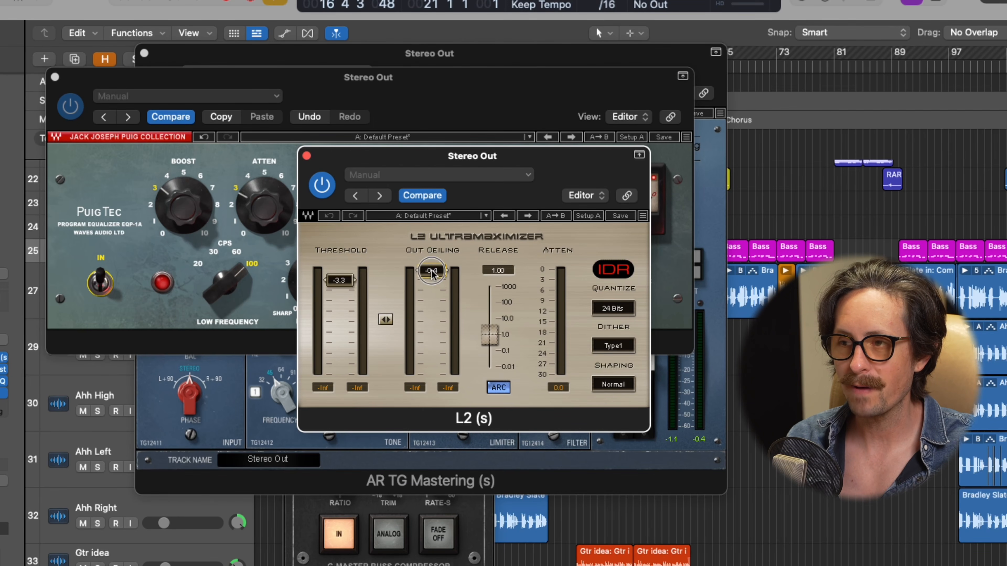
left_click_drag(432, 270, 432, 291)
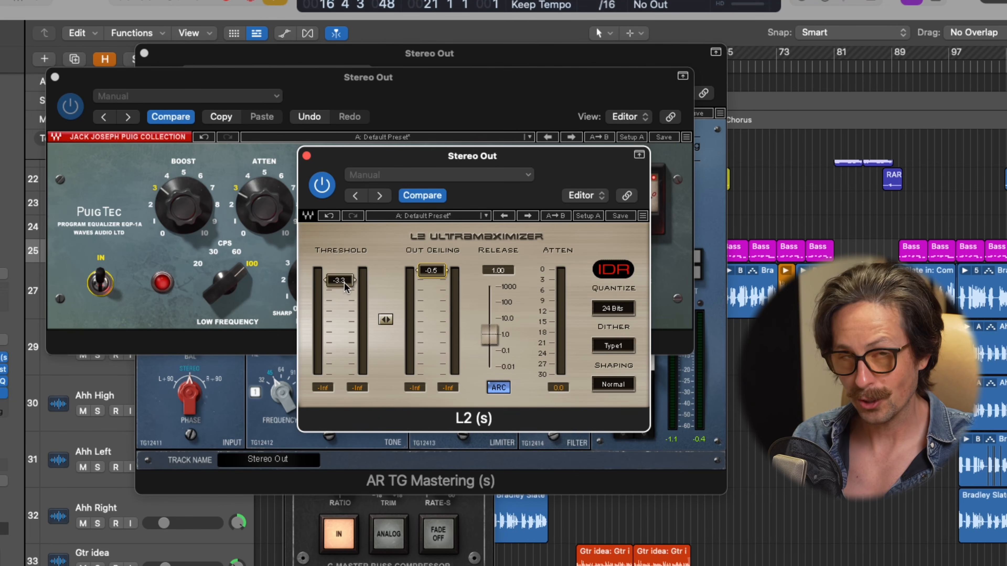
left_click_drag(344, 287, 354, 150)
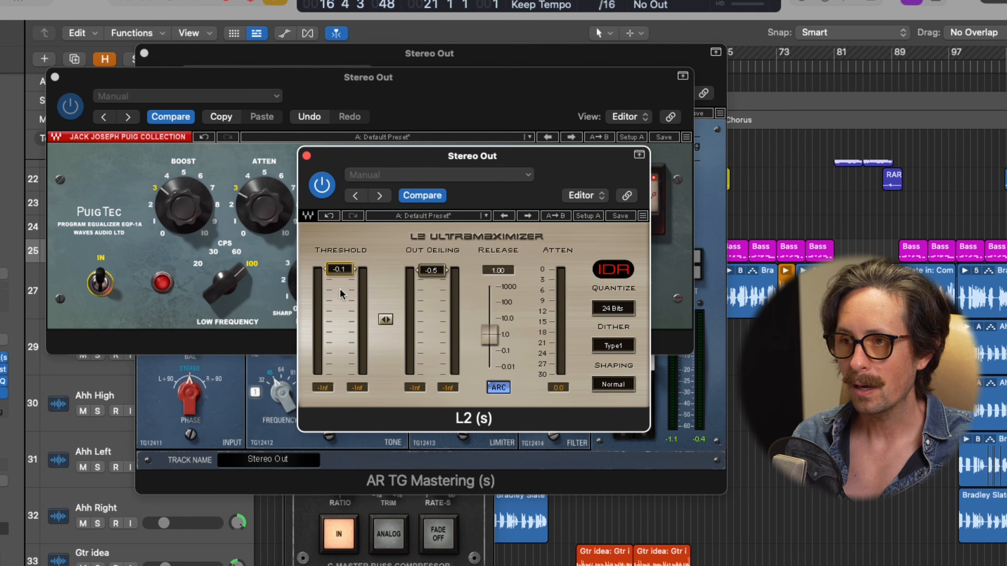
left_click_drag(339, 279, 342, 315)
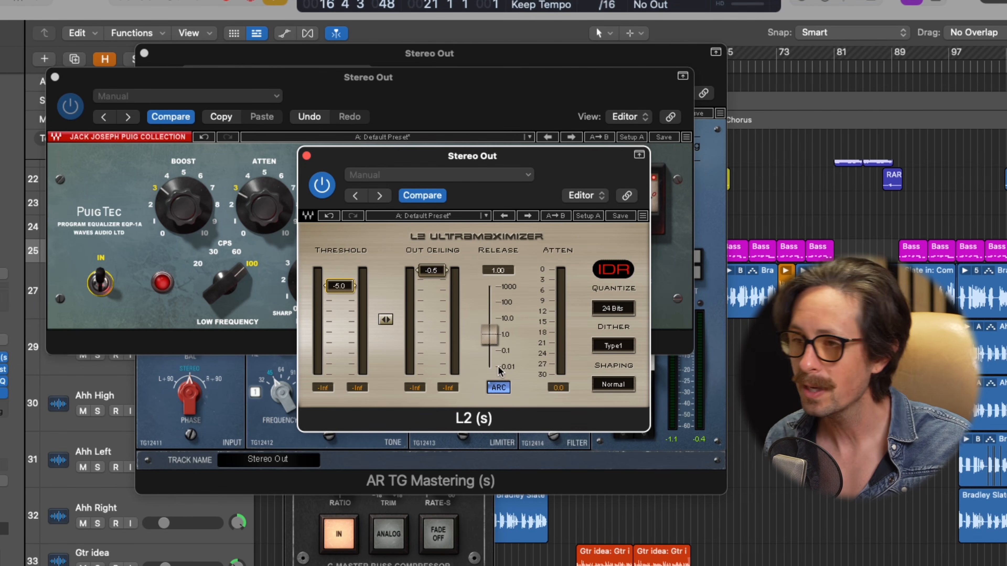
Switch off ARC on the L2, try a fast release of 0.03, and set the release to 2.58 and threshold to -5.4
left_click(501, 388)
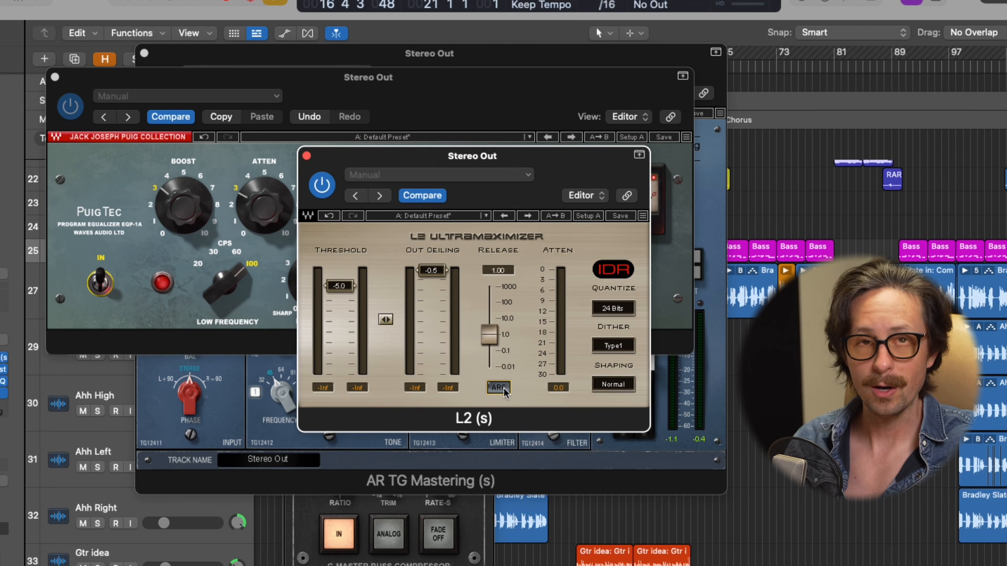
left_click(499, 388)
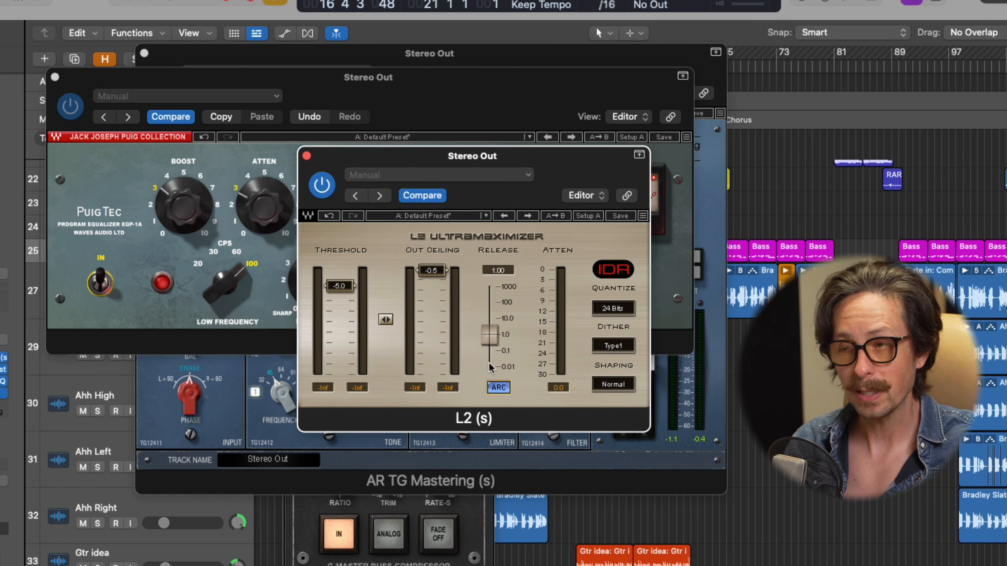
left_click(488, 342)
left_click_drag(488, 341, 510, 490)
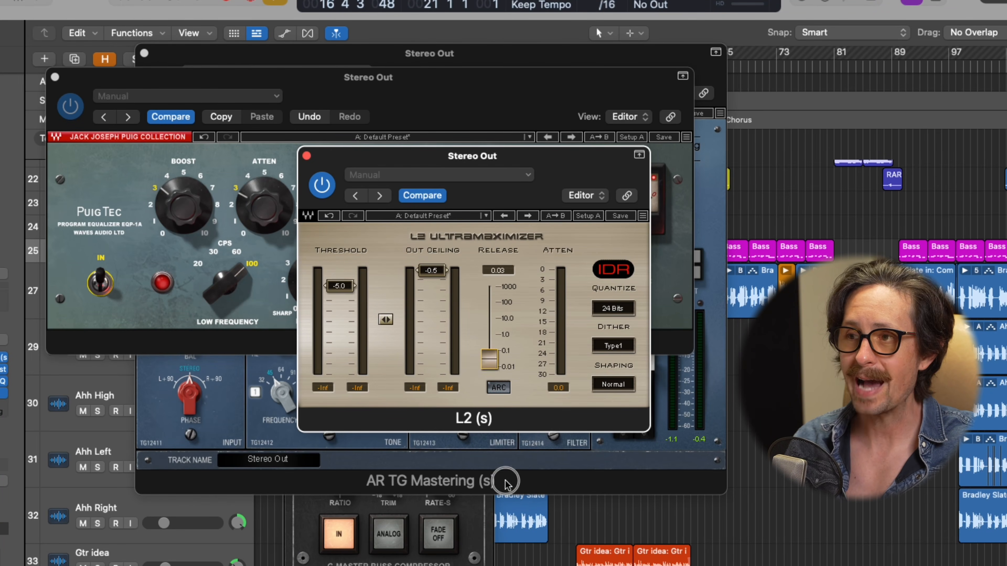
left_click_drag(508, 470, 505, 395)
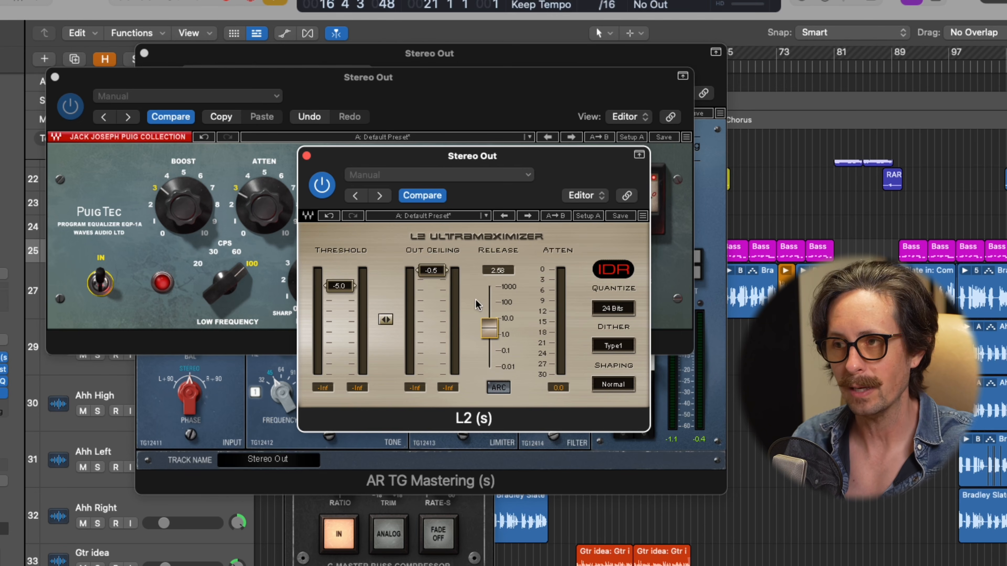
left_click_drag(339, 285, 339, 288)
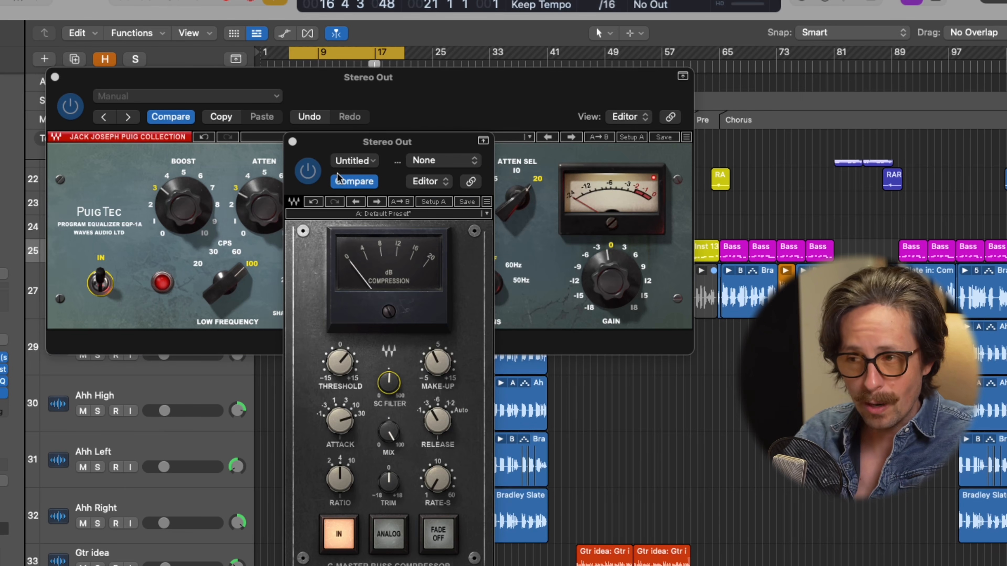
Turn the SSLComp's sidechain filter down to its minimum and close the compressor window
left_click_drag(395, 394, 535, 420)
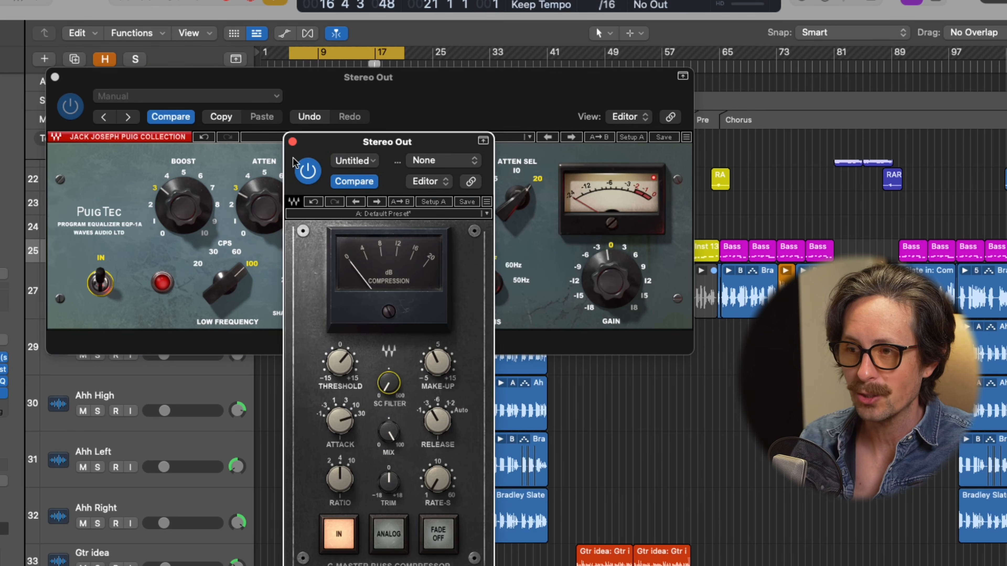
left_click(292, 142)
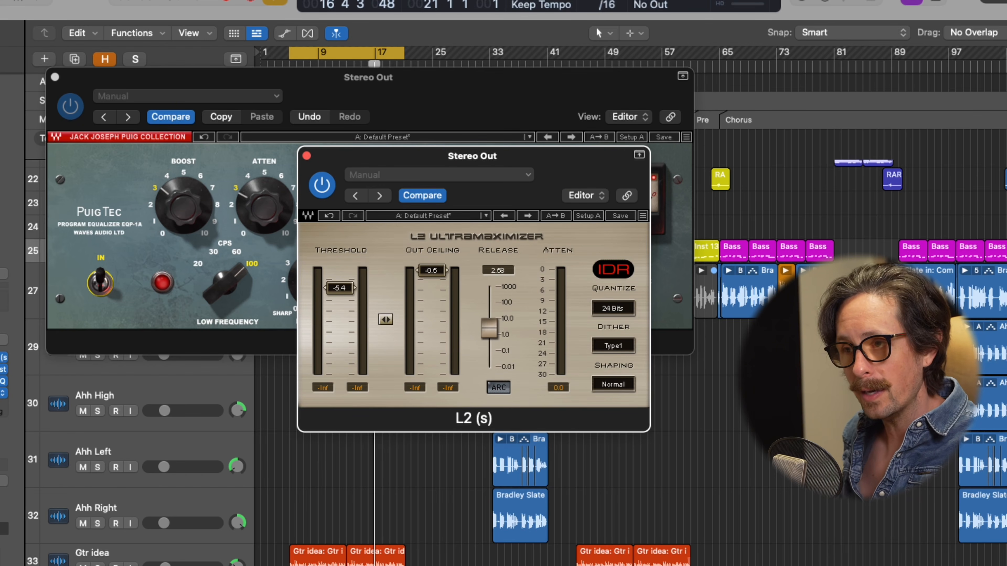
Audition different L2 release times during playback, raising the release to 154.54, and stop playback
key("space")
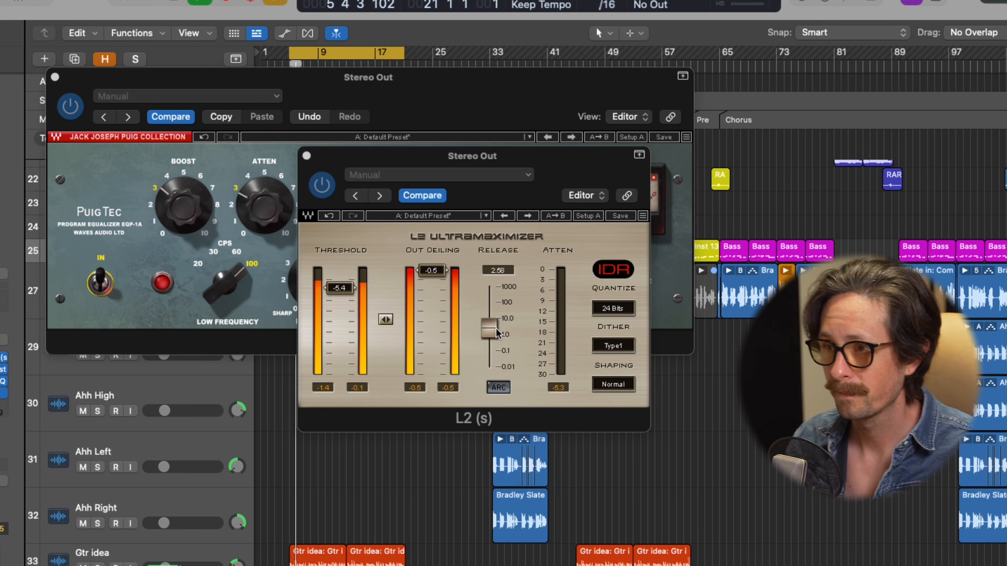
mouse_move(494, 330)
left_mouse_down()
mouse_move(495, 273)
mouse_move(504, 341)
left_mouse_up()
left_click_drag(494, 302, 495, 298)
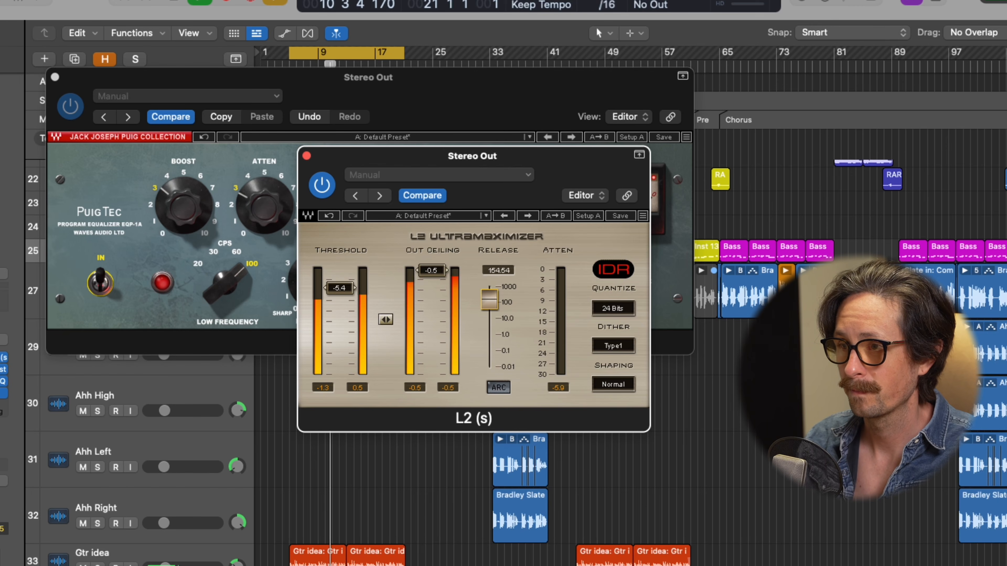
key("space")
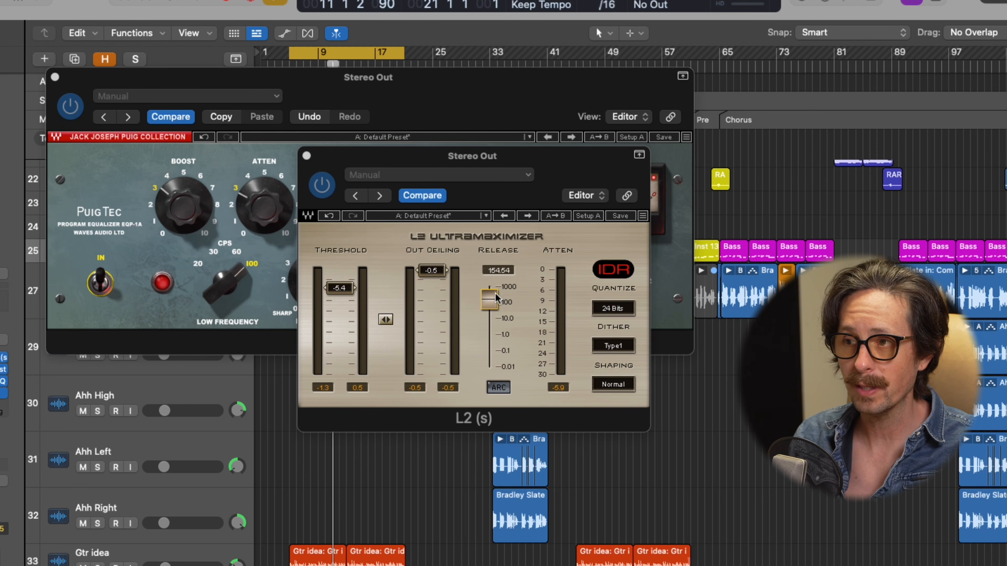
Move the L2's release up to 179.49 and bring it down to 0.01
left_click_drag(494, 293, 496, 291)
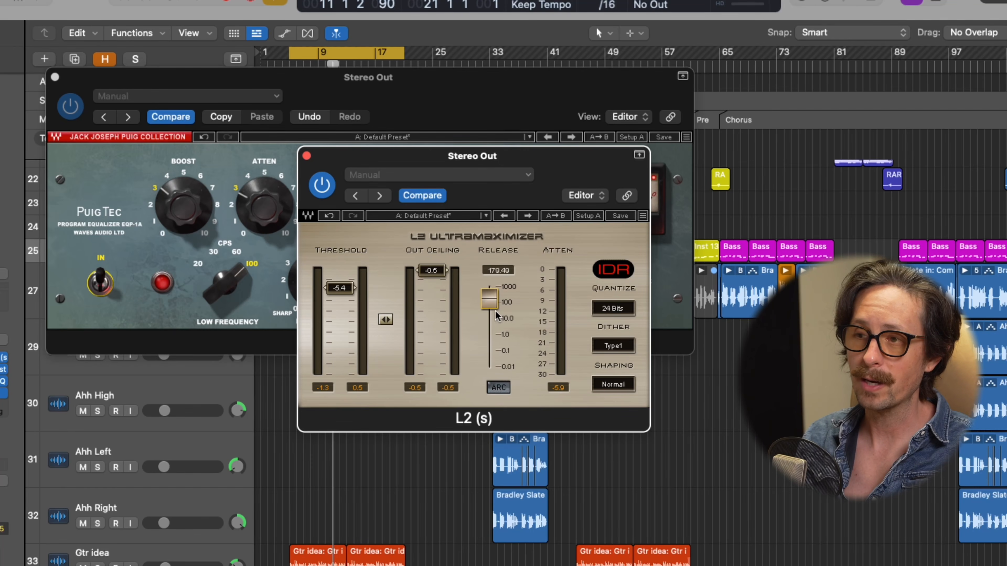
left_click_drag(494, 311, 523, 541)
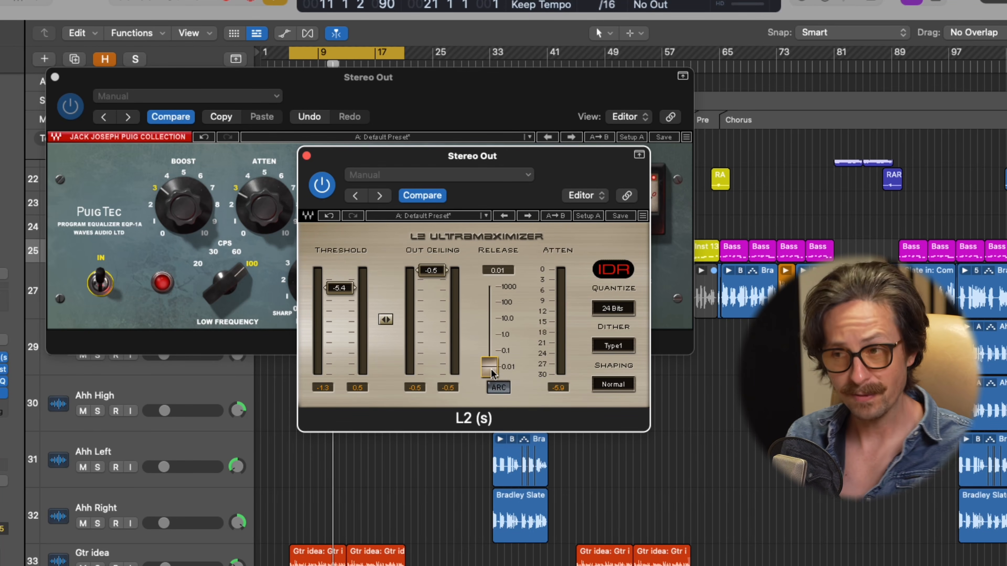
Raise the L2's release to 387.27, lower it slightly to 349.15, and switch ARC on
left_click_drag(491, 371, 491, 297)
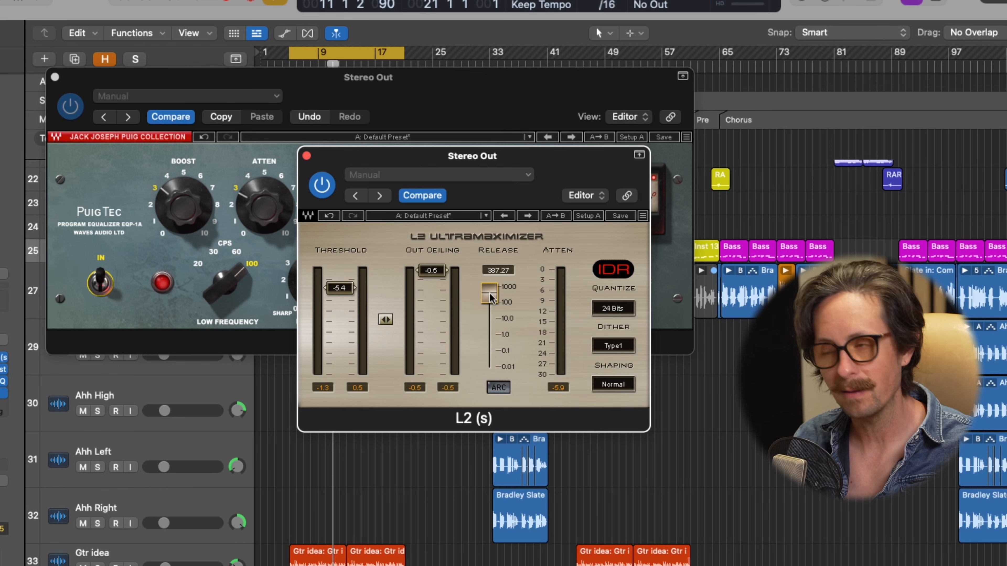
left_click_drag(489, 293, 492, 303)
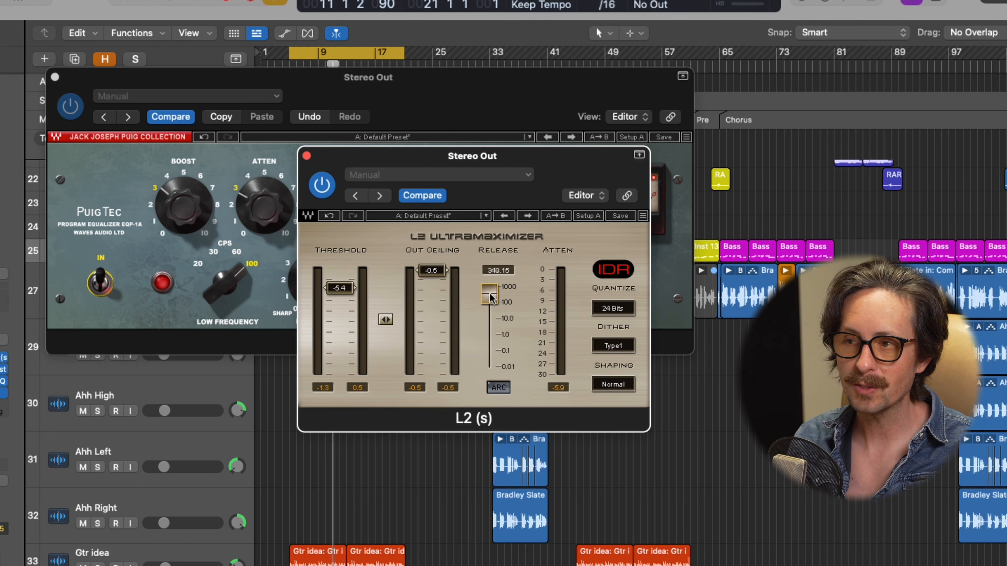
left_click(498, 388)
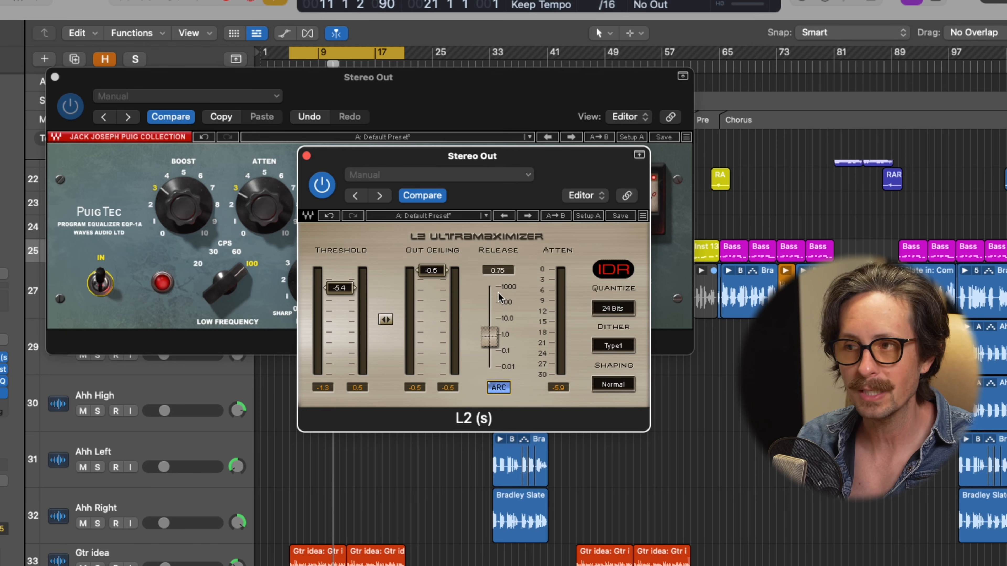
Start playback to hear the L2 with ARC, switch ARC off, and lower the release to 0.05
key("space")
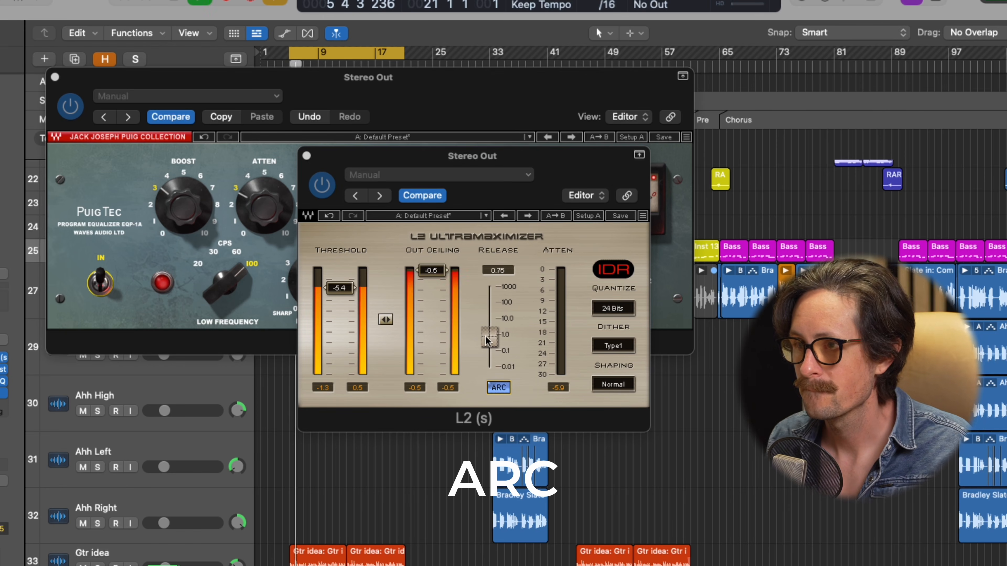
left_click(495, 388)
left_click_drag(490, 340, 488, 453)
Compare ARC on and off during playback, leave it off, and raise the L2's release to 114.29
left_click(501, 387)
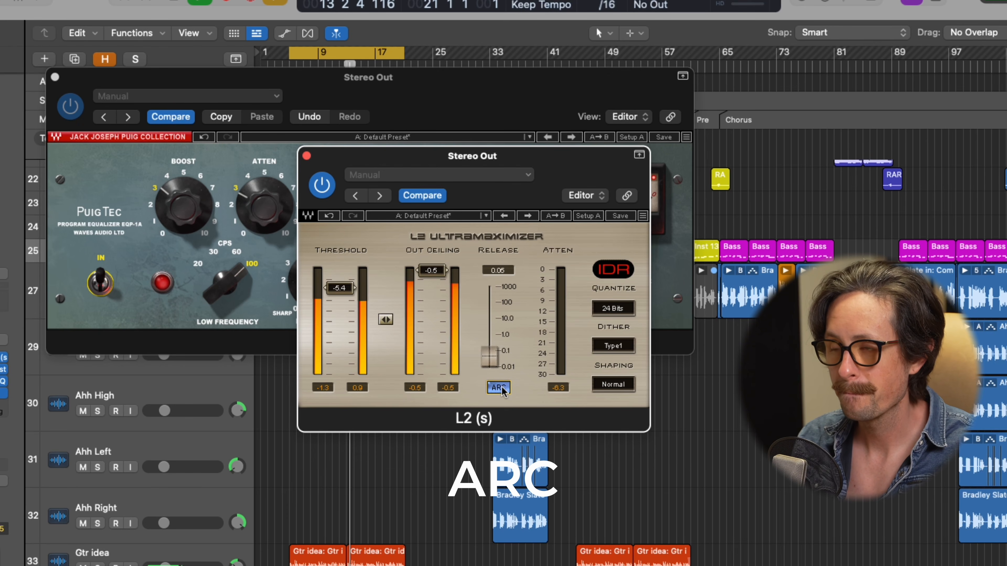
left_click(501, 388)
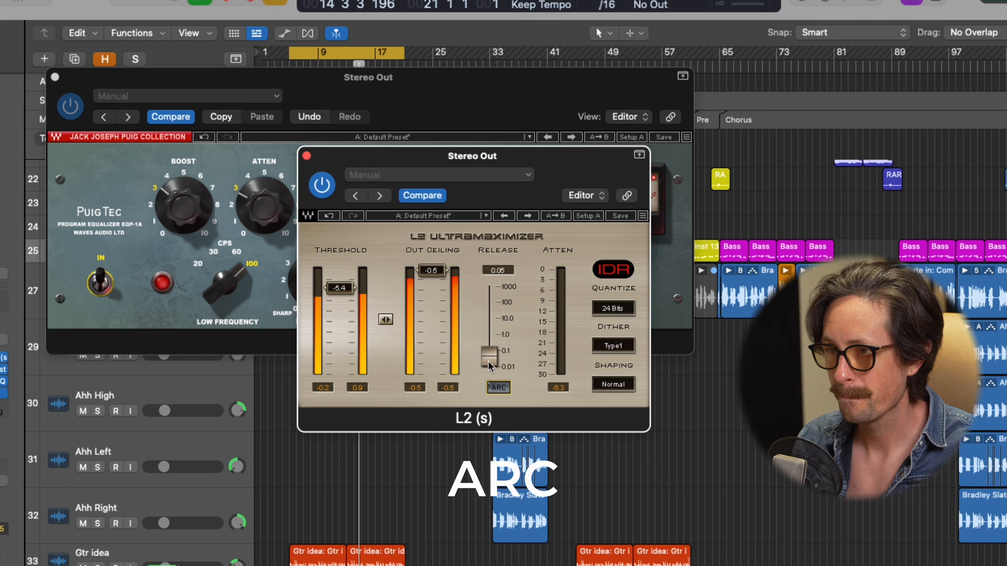
left_click_drag(489, 363, 495, 251)
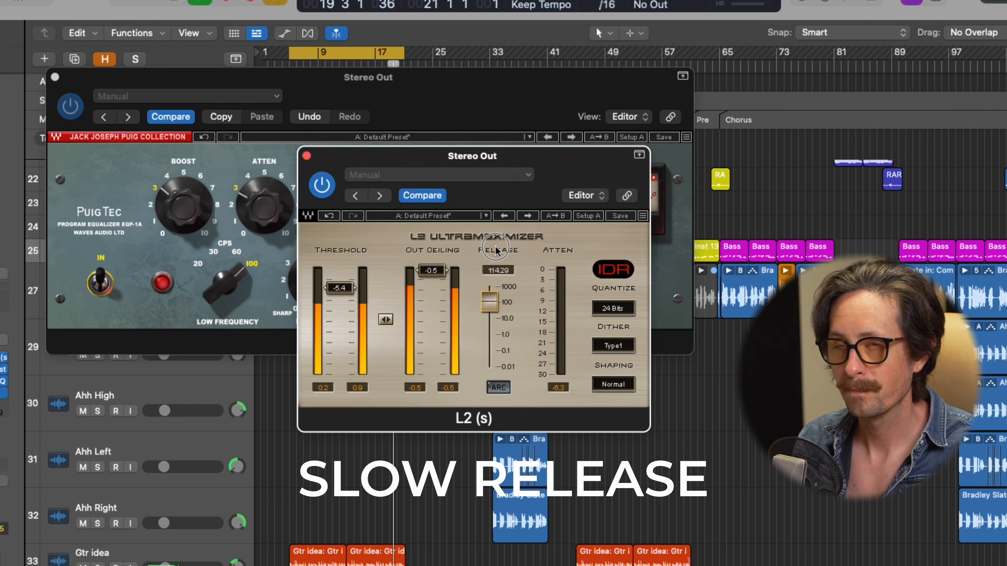